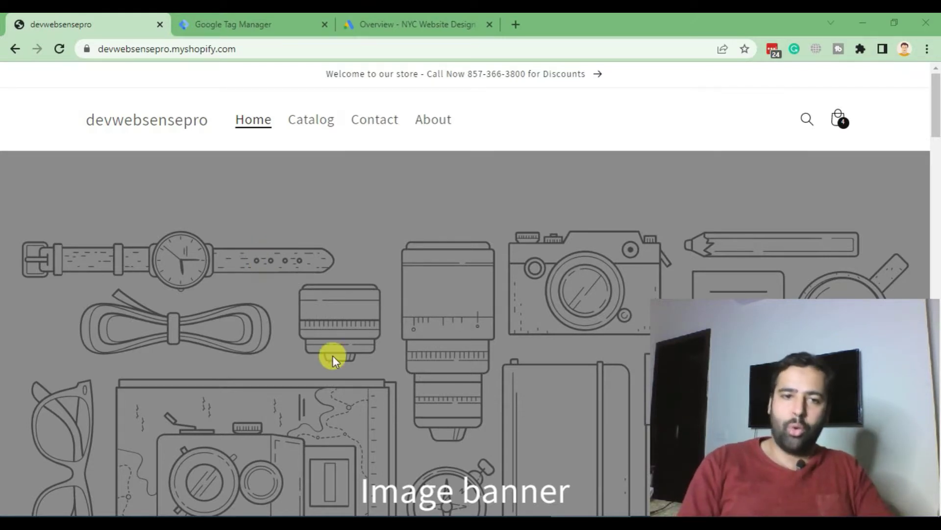
# Test the storefront's Call Now phone link and dismiss the make-a-call prompt
pyautogui.scroll(-4, 335, 319)
pyautogui.scroll(4, 337, 290)
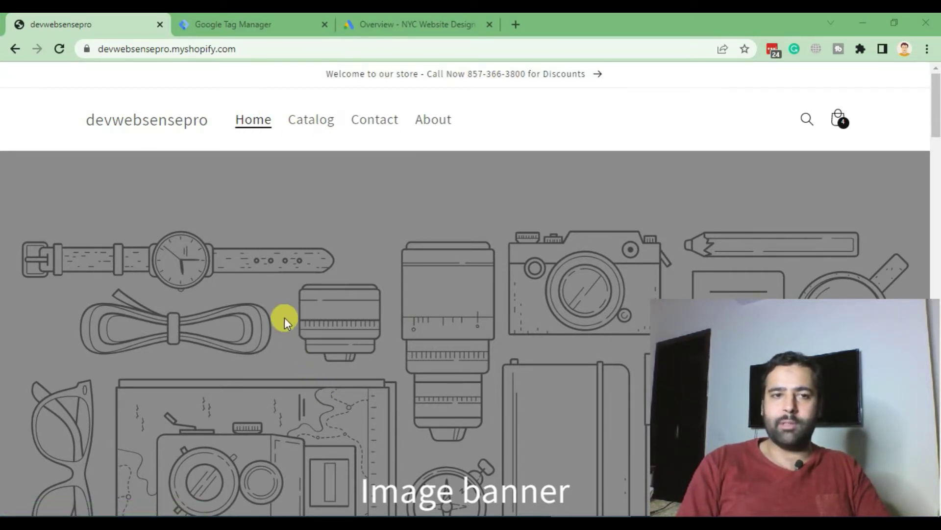
pyautogui.scroll(-5, 284, 315)
pyautogui.scroll(5, 283, 314)
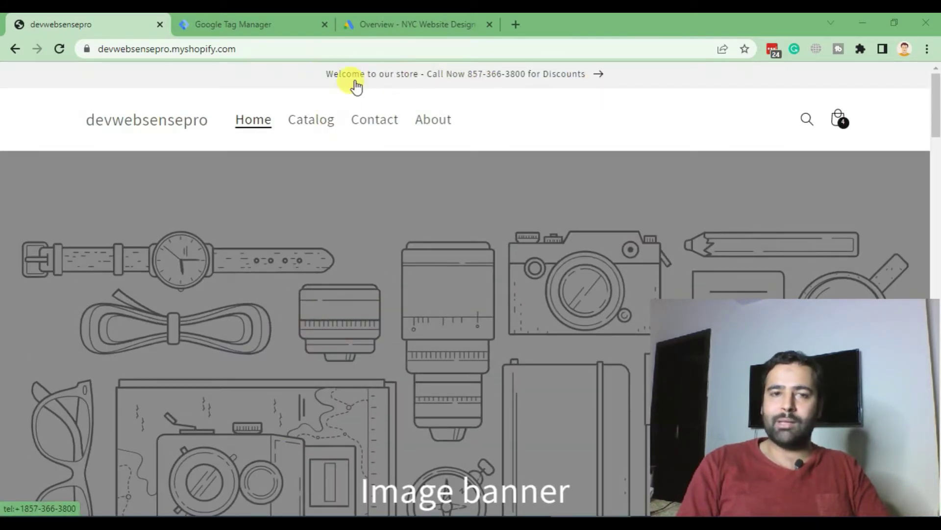
pyautogui.click(453, 82)
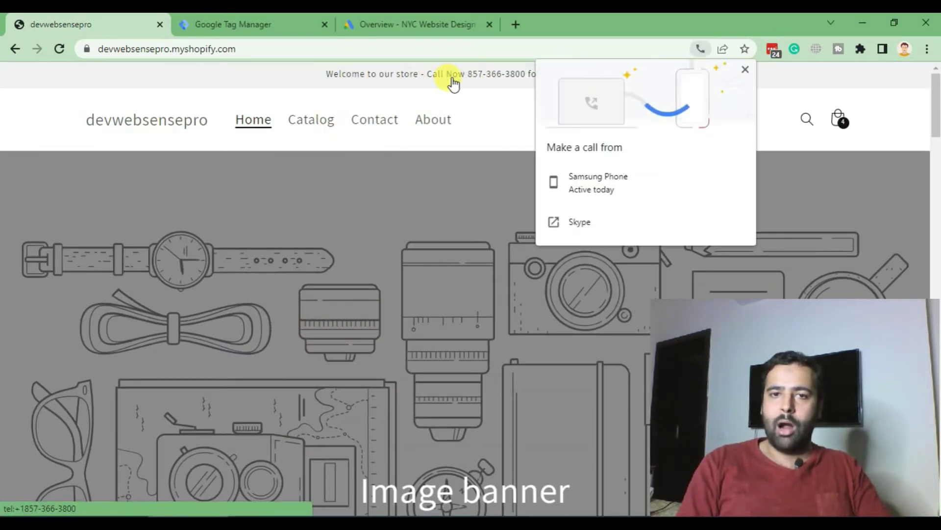
pyautogui.click(413, 202)
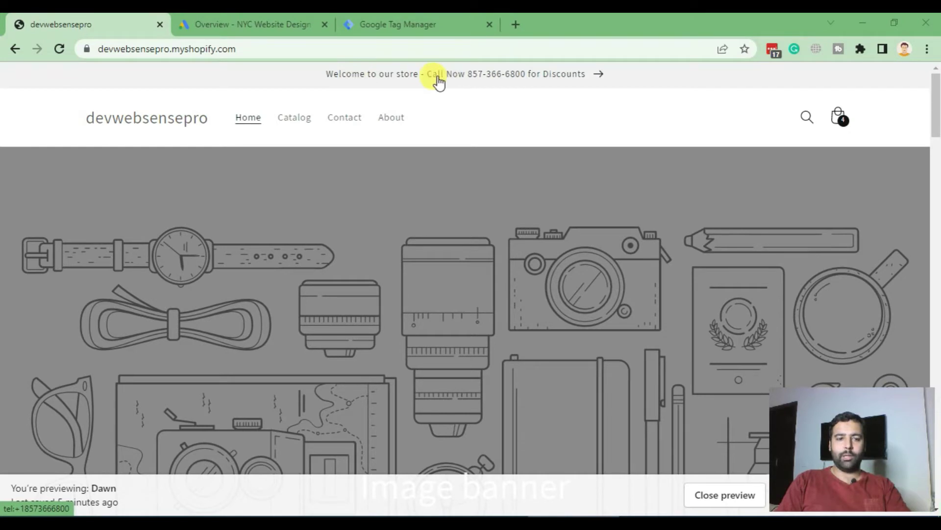
# Retest the Call Now link, then bring up the Google Tag Manager workspace
pyautogui.click(470, 78)
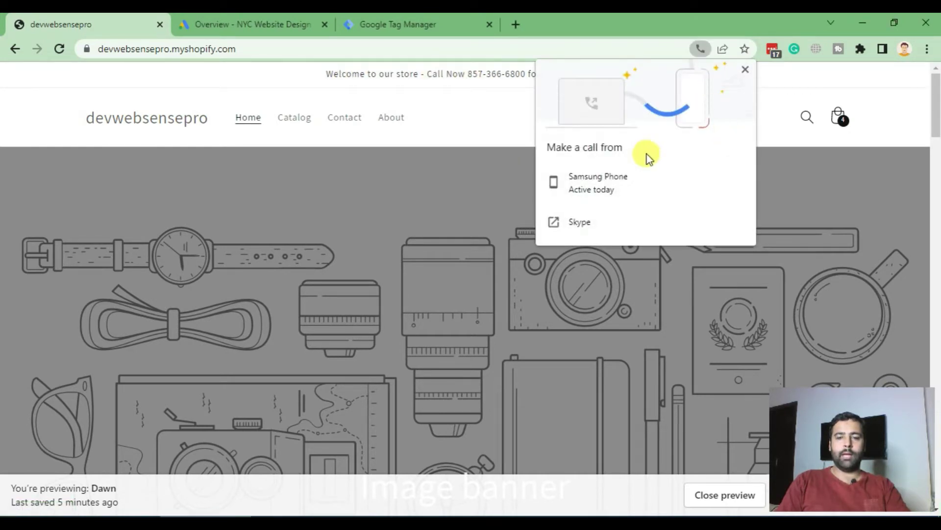
pyautogui.click(745, 69)
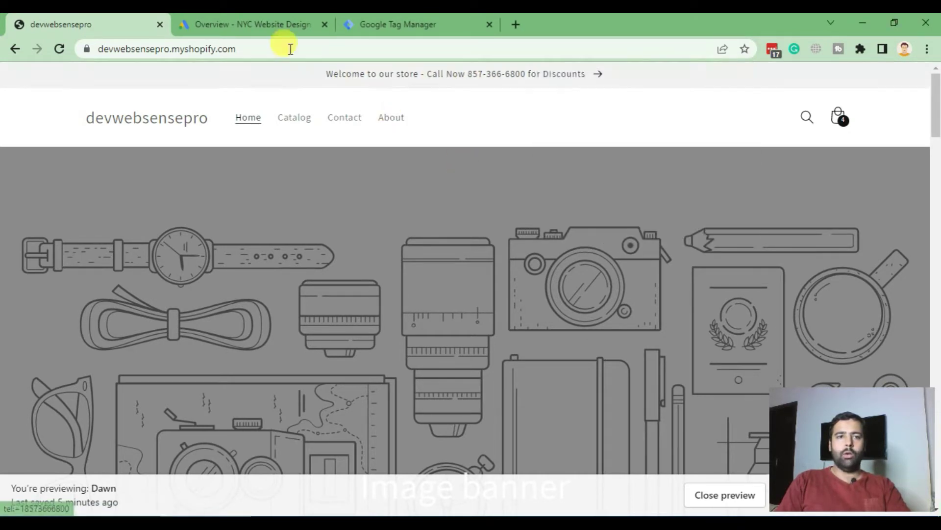
pyautogui.click(252, 24)
pyautogui.click(397, 24)
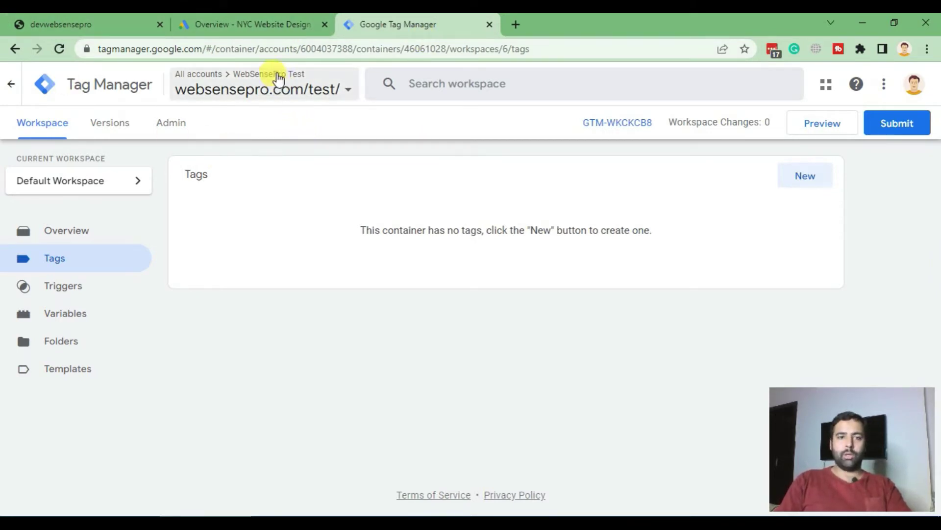
# From Tools and Settings, go to the Conversions page and start a new conversion action
pyautogui.click(274, 25)
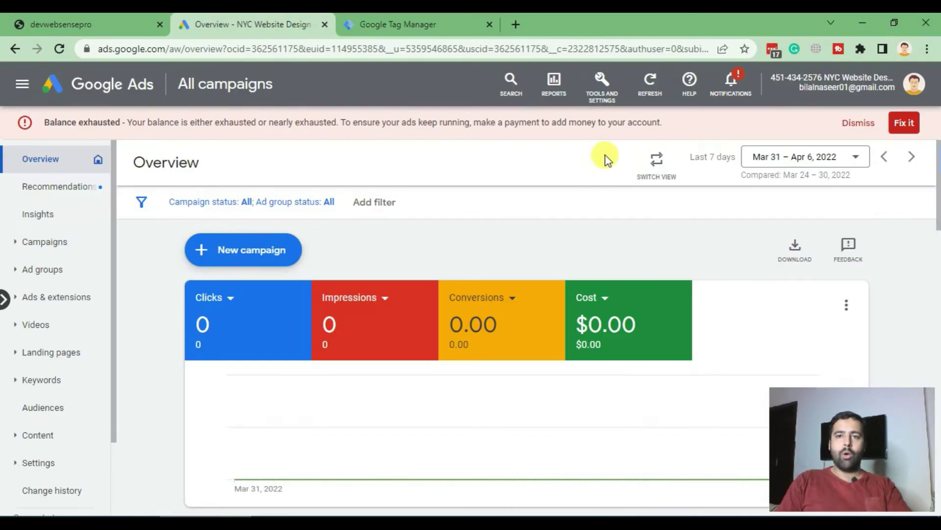
pyautogui.click(607, 102)
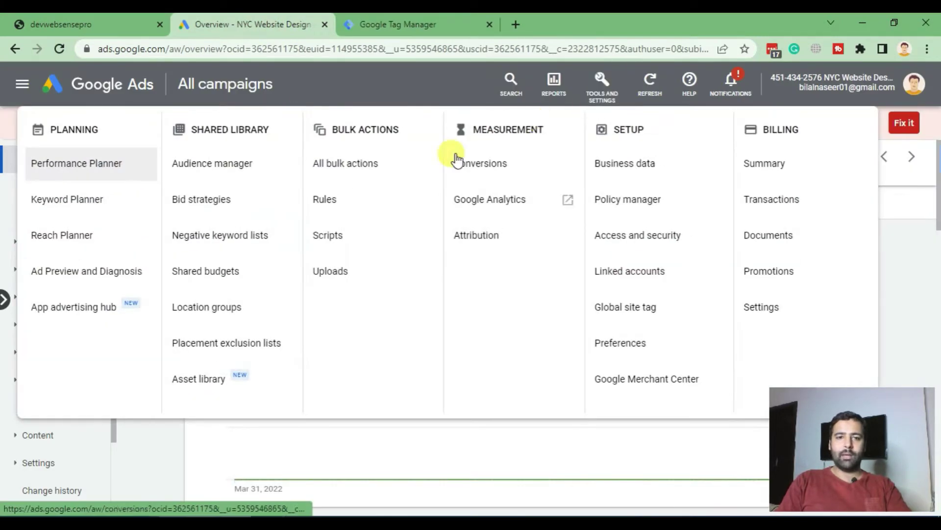
pyautogui.click(512, 169)
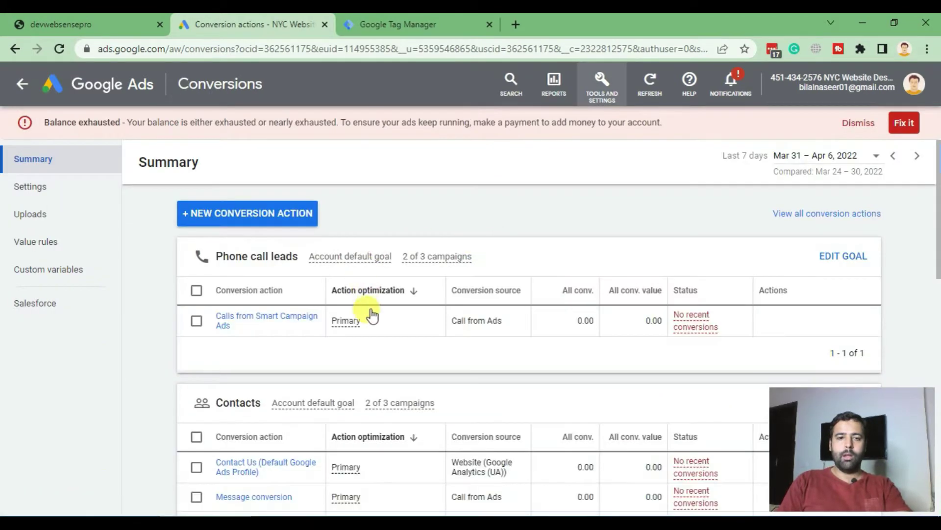
pyautogui.scroll(-3, 423, 304)
pyautogui.scroll(3, 420, 337)
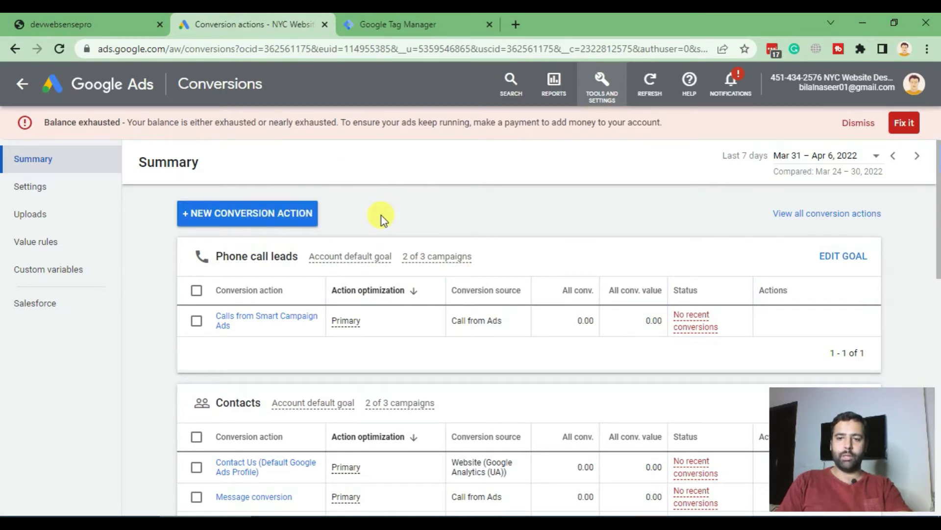
pyautogui.click(278, 212)
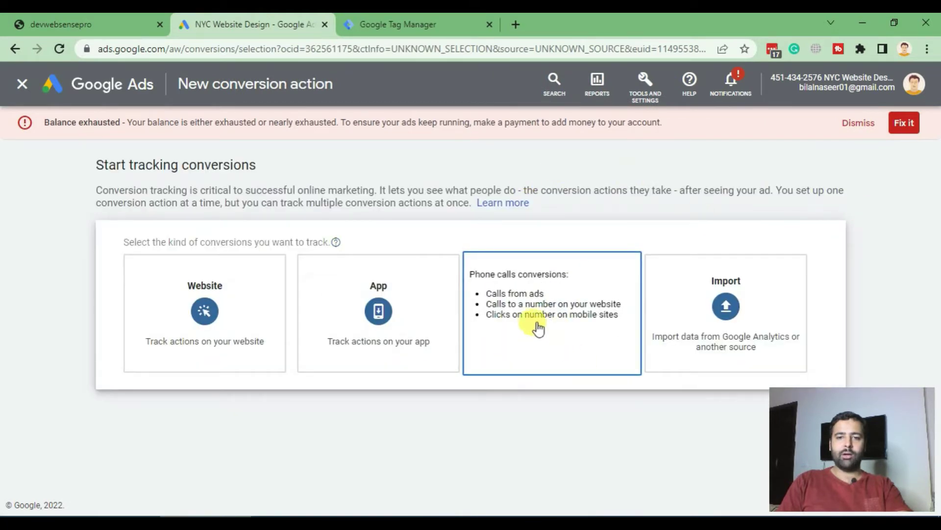
# Choose Phone calls, tracking calls to a phone number on the website, and continue
pyautogui.click(548, 311)
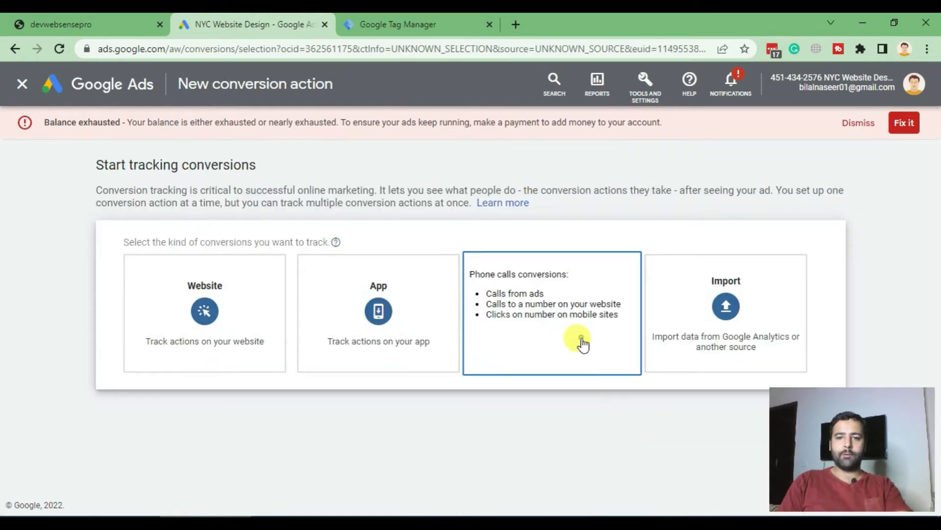
pyautogui.scroll(-3, 811, 231)
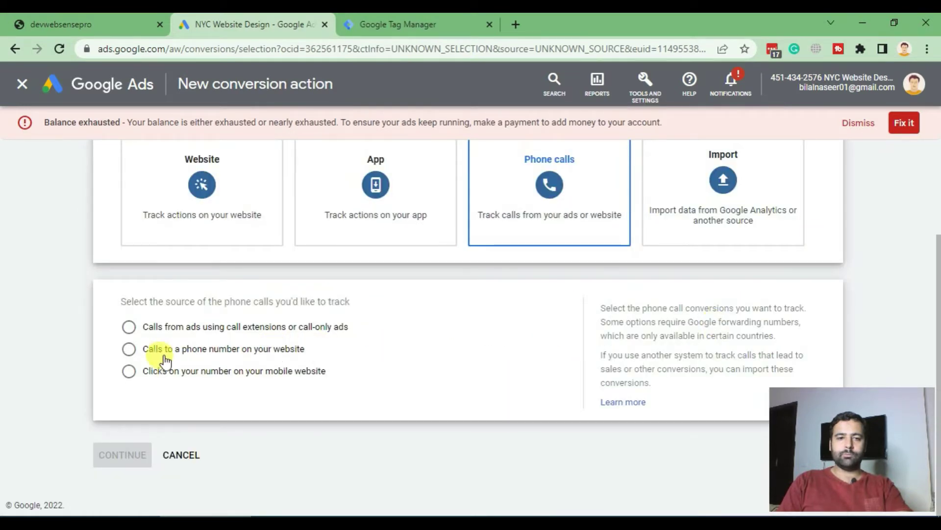
pyautogui.click(270, 355)
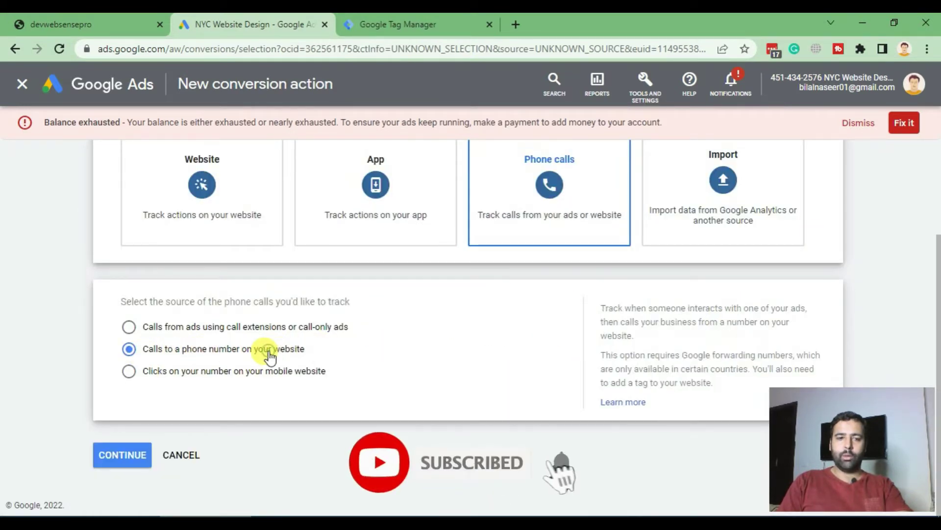
pyautogui.click(117, 461)
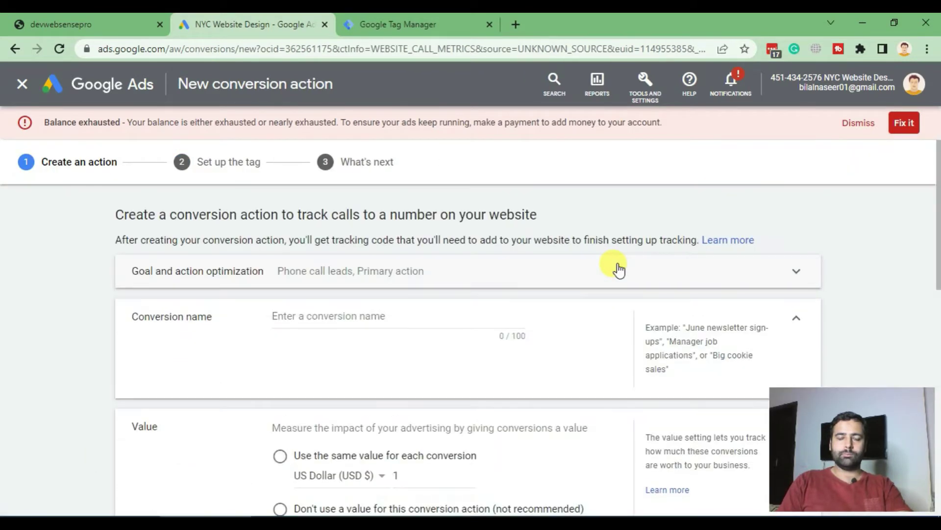
# Name the conversion 'Call From Website' and give every conversion the same value
pyautogui.click(441, 322)
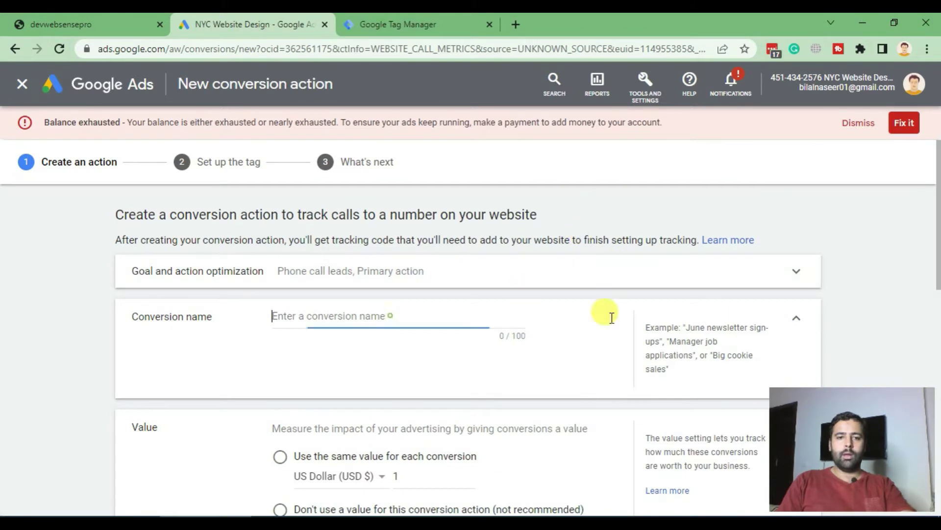
pyautogui.write('Call ')
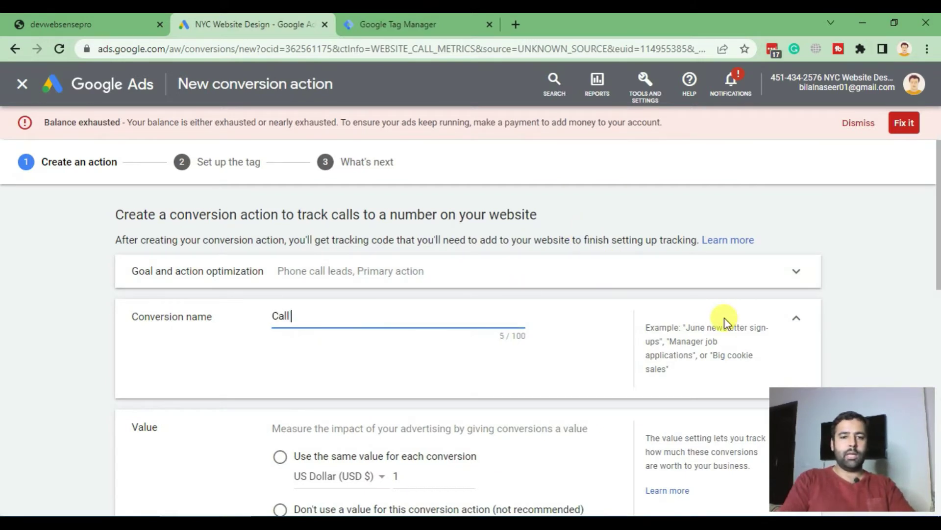
pyautogui.write('s From ')
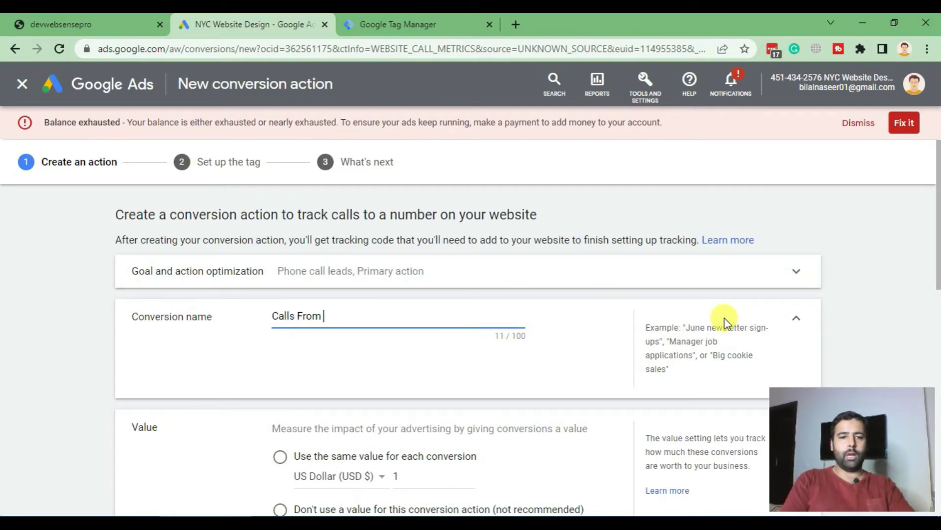
pyautogui.write('Website')
pyautogui.scroll(-3, 724, 316)
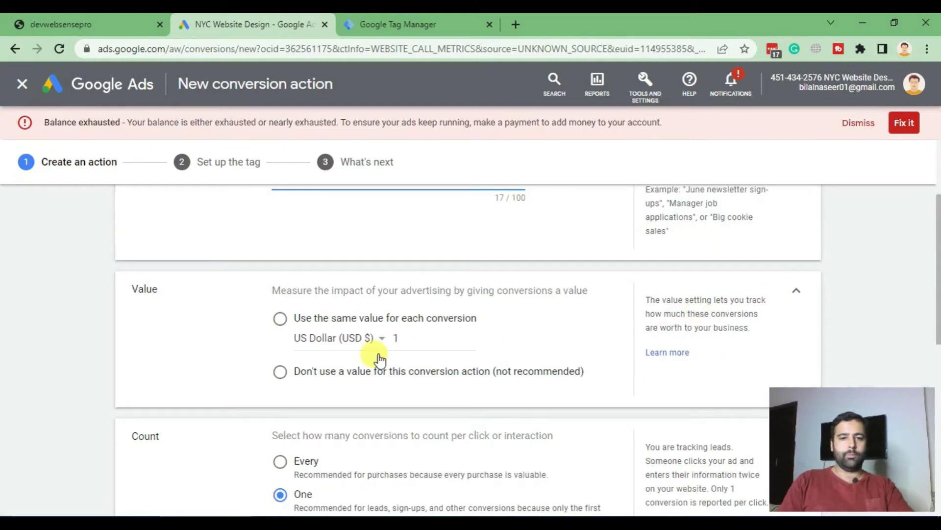
pyautogui.click(280, 318)
pyautogui.scroll(-3, 557, 225)
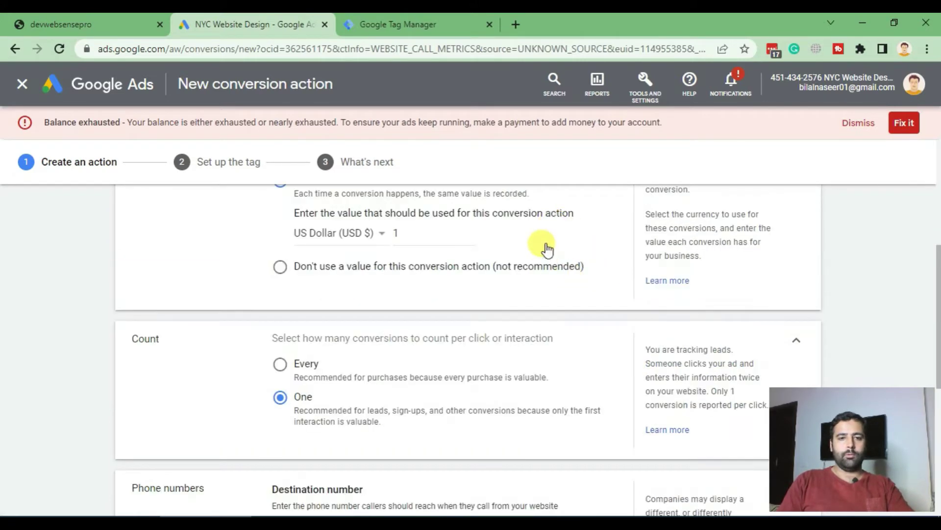
pyautogui.scroll(-3, 547, 250)
pyautogui.scroll(3, 510, 252)
pyautogui.scroll(3, 289, 230)
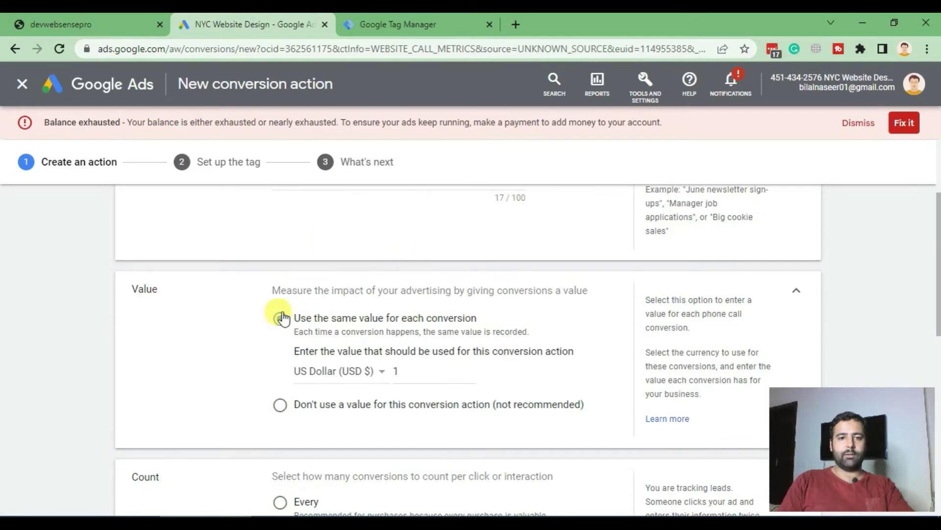
pyautogui.scroll(-6, 479, 267)
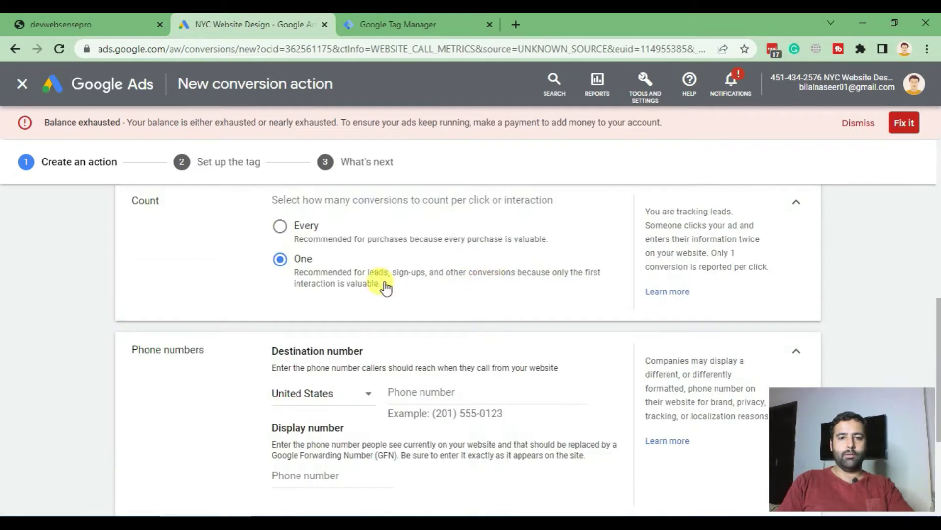
# Count every call as a conversion, then check the phone number on the storefront
pyautogui.click(280, 226)
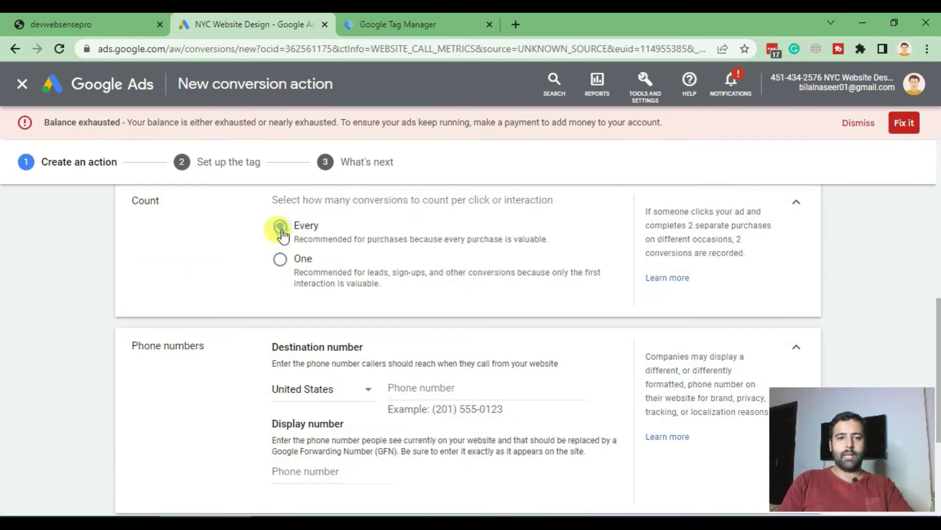
pyautogui.scroll(-3, 528, 244)
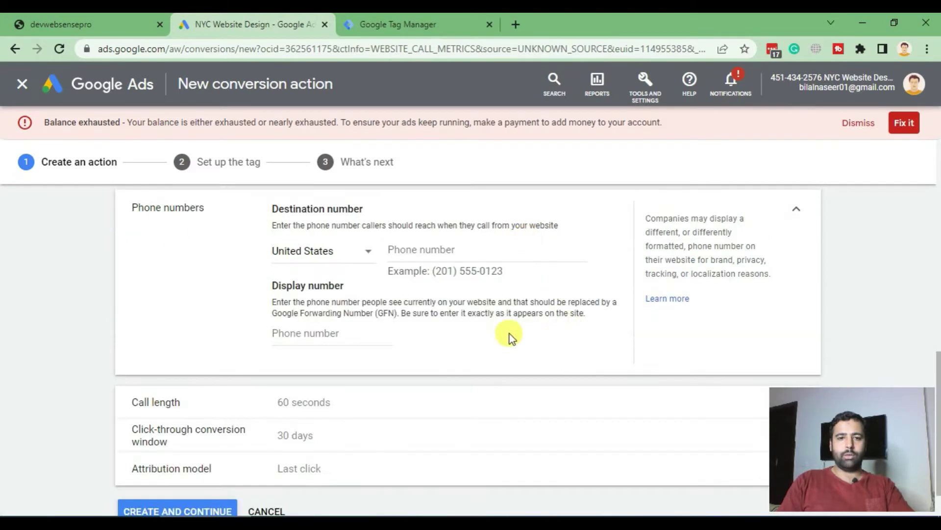
pyautogui.click(98, 24)
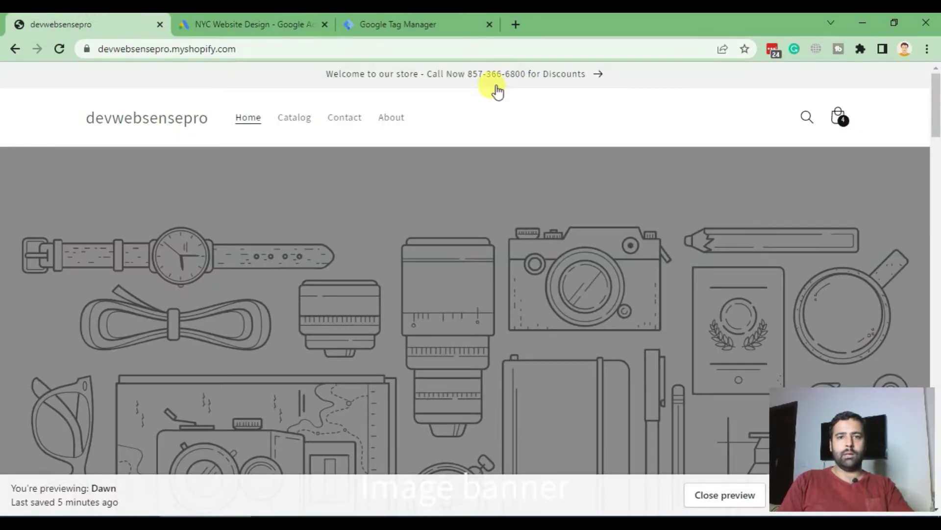
# Enter the store's phone number as destination number, with the area code in parentheses
pyautogui.click(215, 22)
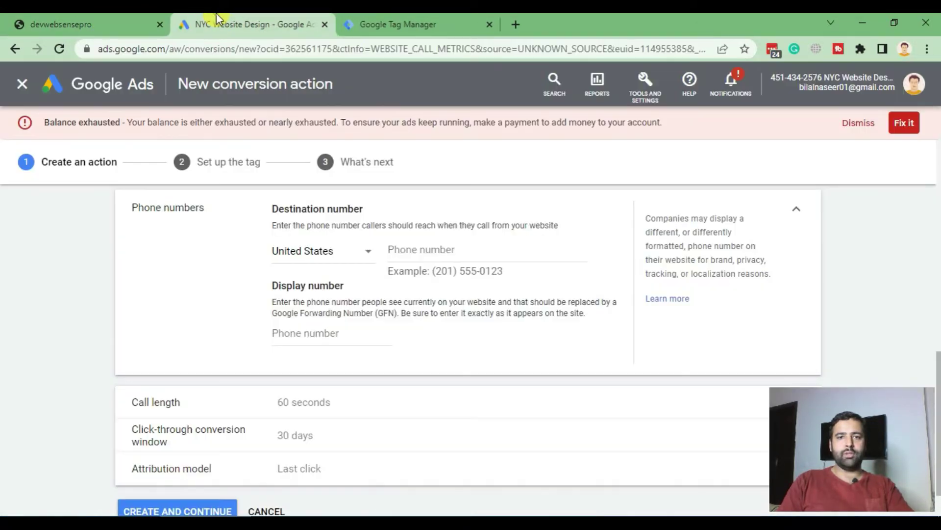
pyautogui.click(470, 252)
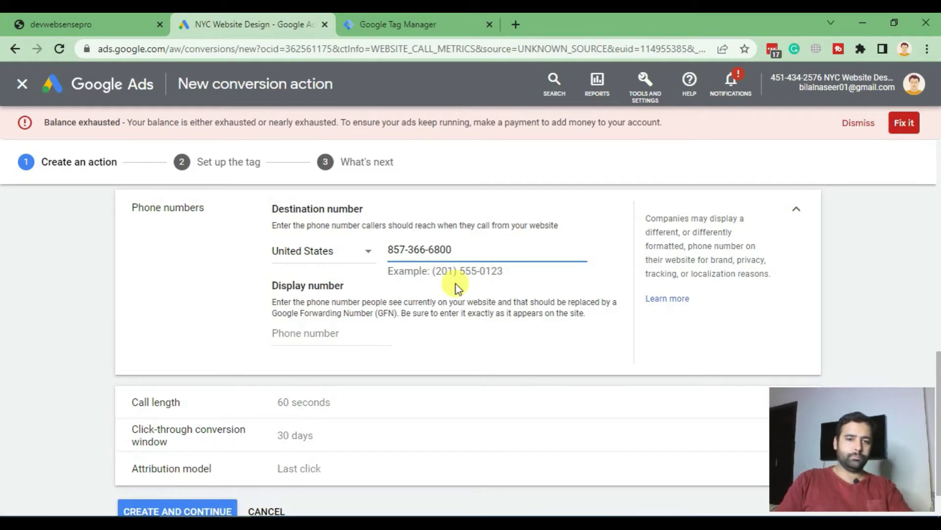
pyautogui.click(456, 283)
pyautogui.click(407, 247)
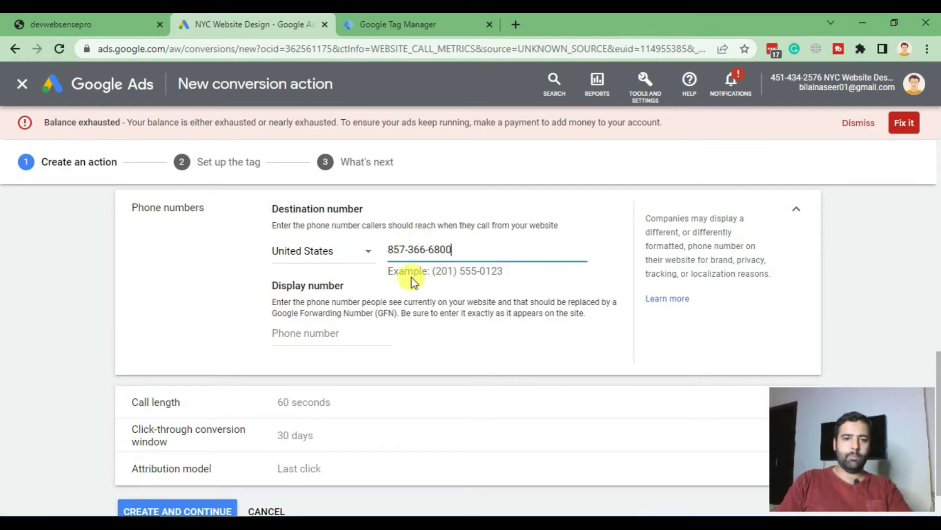
pyautogui.click(406, 251)
pyautogui.press('BackSpace')
pyautogui.write(')')
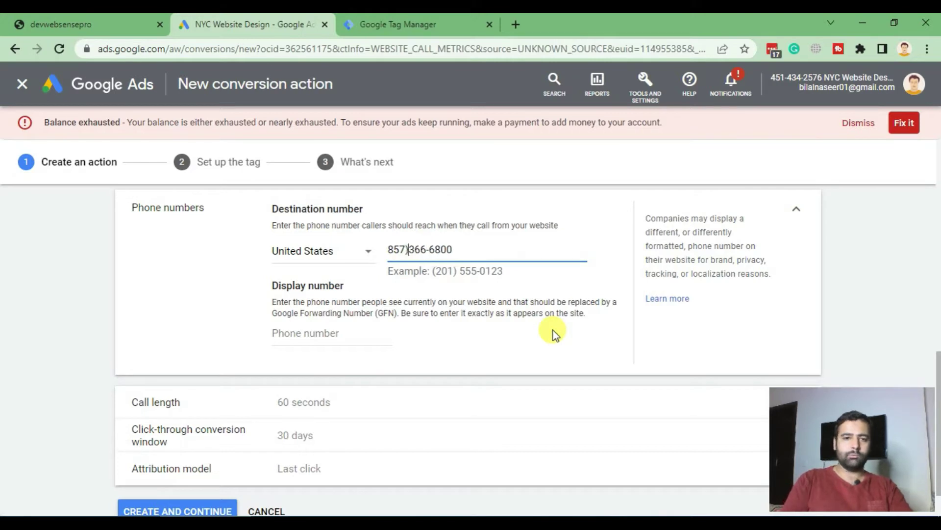
pyautogui.press('Home')
pyautogui.write('(')
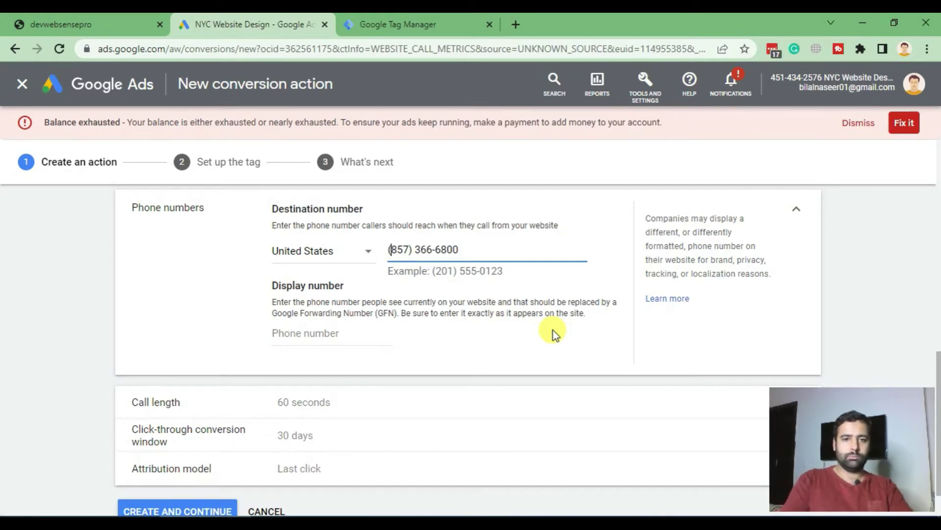
# Set the conversion's attribution model to Position-based
pyautogui.scroll(-1, 534, 302)
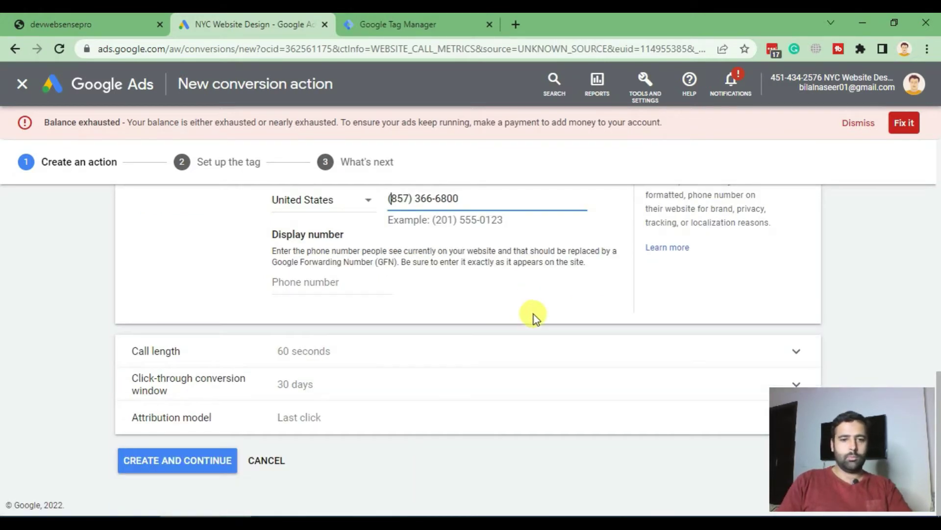
pyautogui.click(373, 417)
pyautogui.scroll(-1, 363, 353)
pyautogui.click(323, 409)
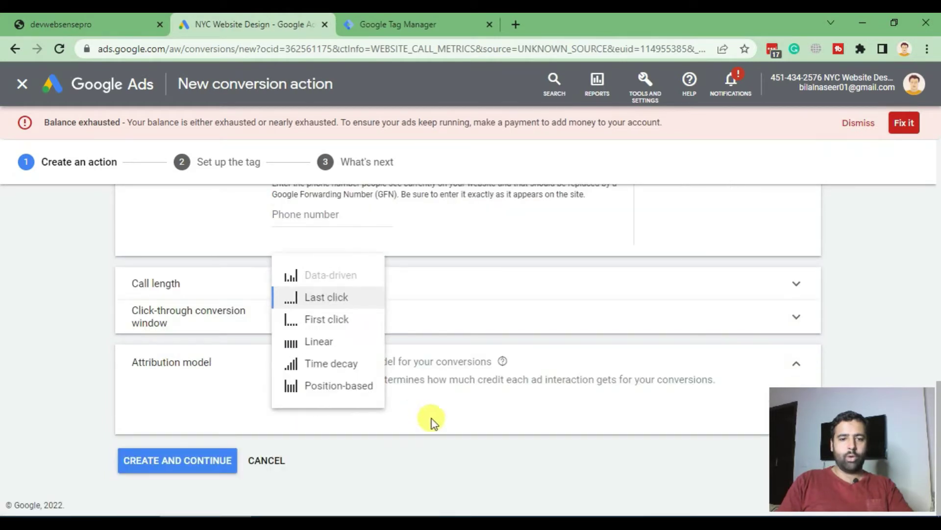
pyautogui.click(342, 392)
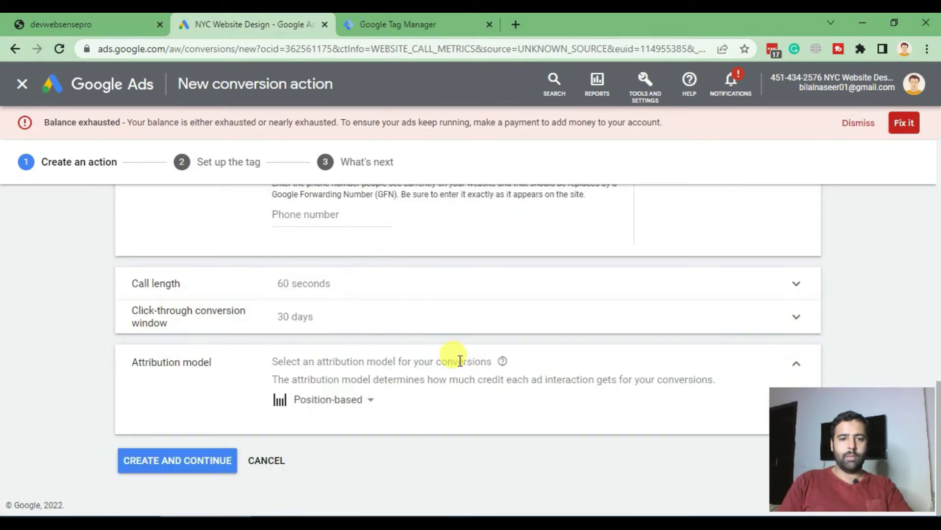
pyautogui.click(210, 460)
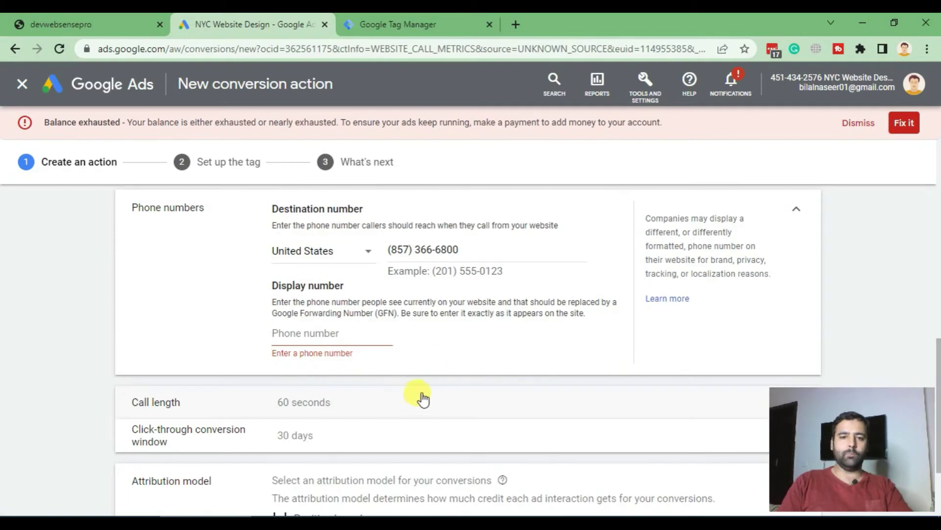
# Copy the destination number into Display number and create the conversion action
pyautogui.tripleClick(463, 251)
pyautogui.hotkey('ctrl', 'c')
pyautogui.click(330, 332)
pyautogui.hotkey('ctrl', 'v')
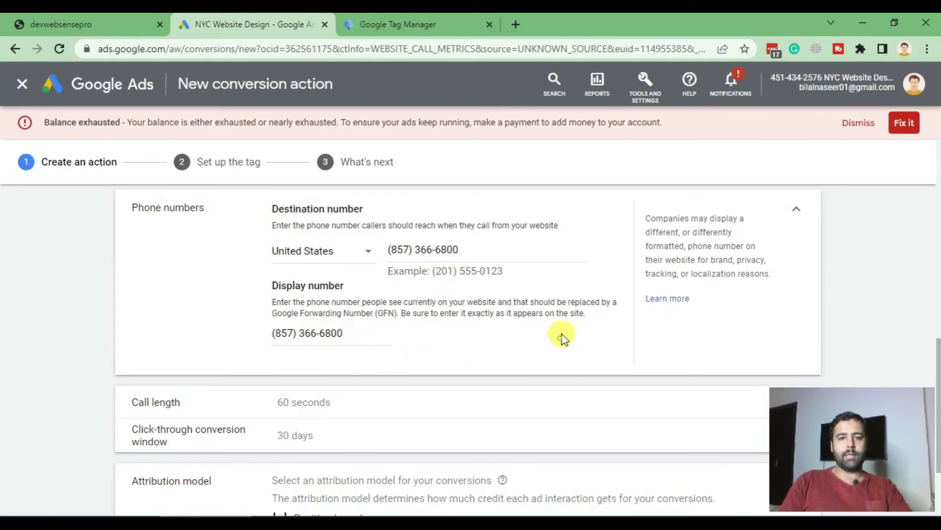
pyautogui.scroll(-3, 562, 318)
pyautogui.scroll(3, 540, 287)
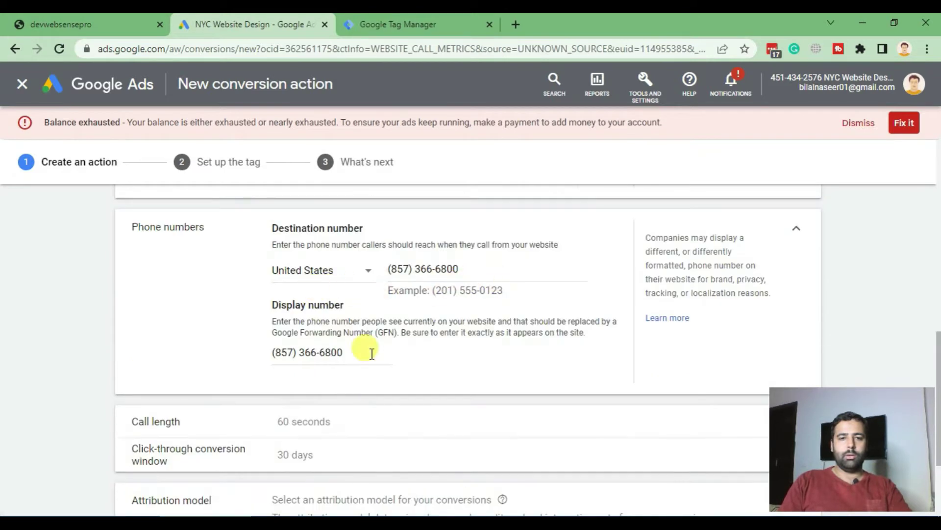
pyautogui.scroll(-3, 372, 353)
pyautogui.click(189, 458)
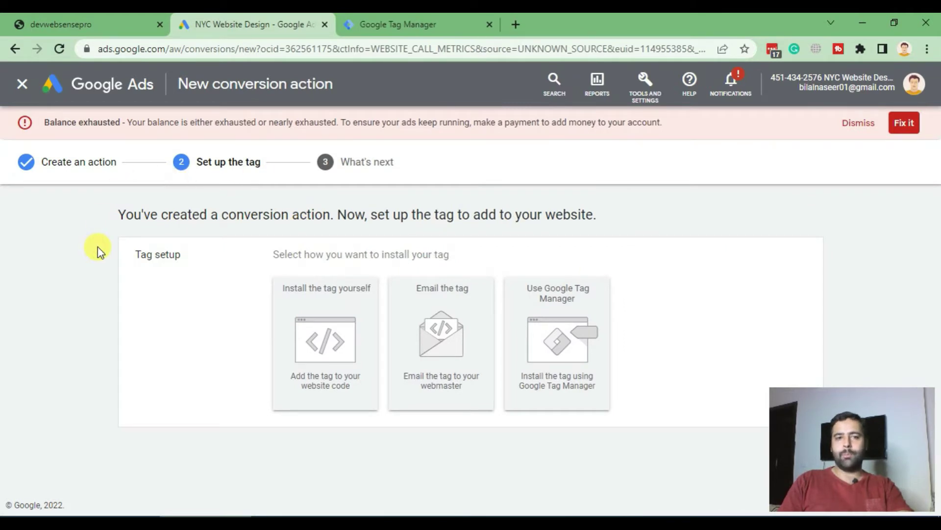
# Choose Google Tag Manager installation and select the conversion ID and label
pyautogui.click(588, 346)
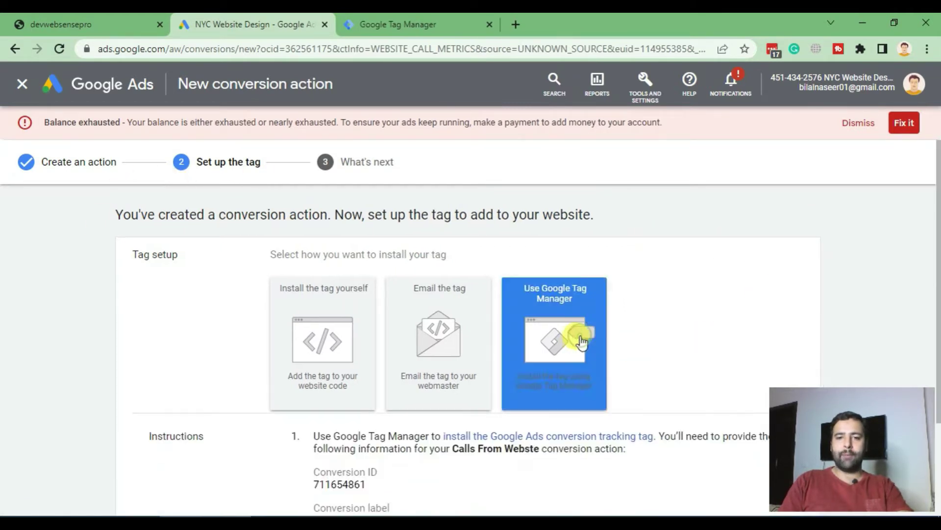
pyautogui.scroll(-1, 514, 363)
pyautogui.moveTo(362, 363); pyautogui.dragTo(300, 363)
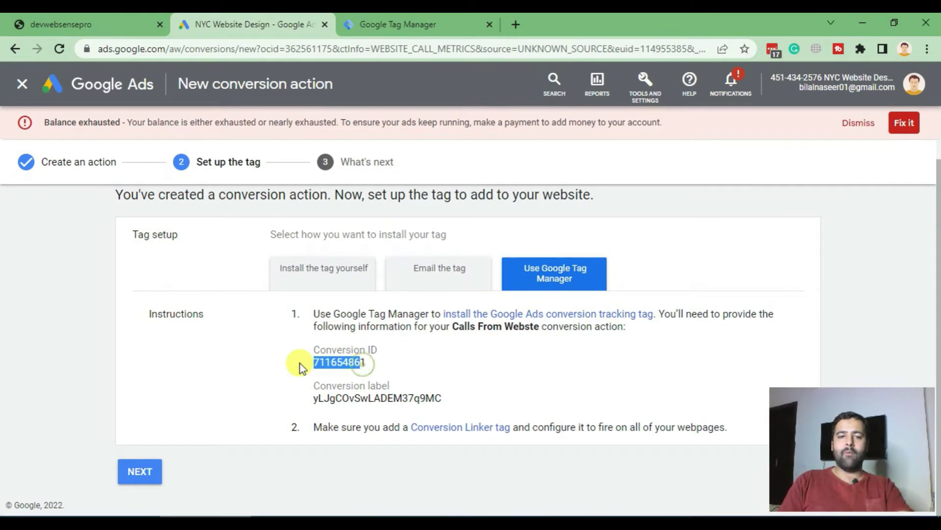
pyautogui.moveTo(314, 400); pyautogui.dragTo(465, 401)
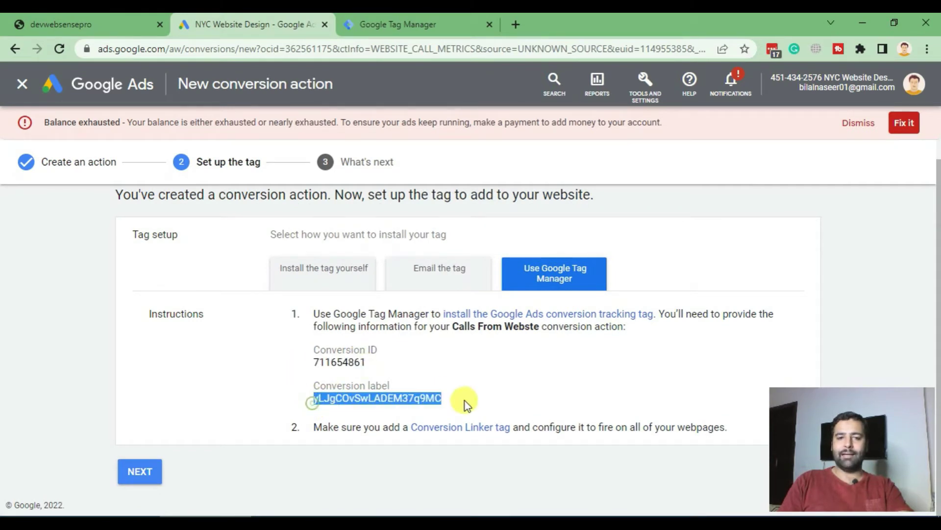
pyautogui.click(505, 401)
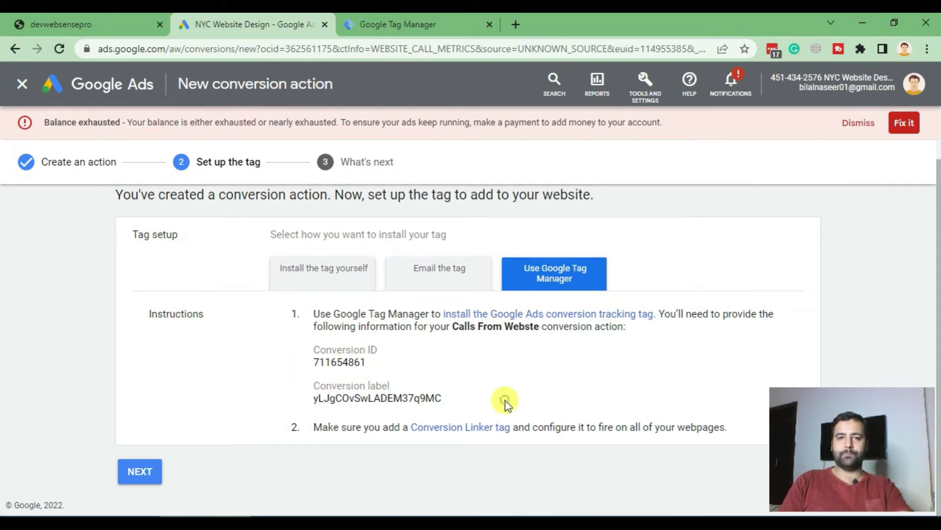
pyautogui.click(425, 28)
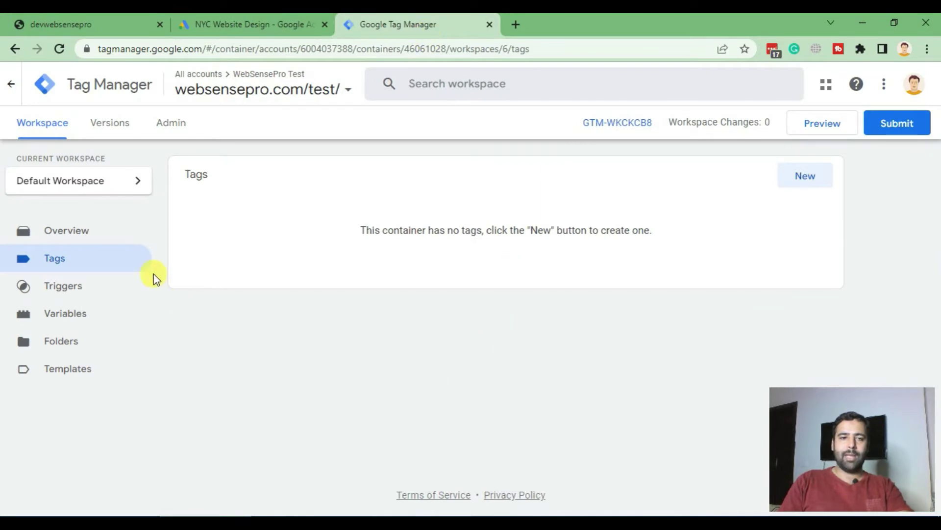
# Create a new tag named 'Conversion Linker' with the Conversion Linker tag type
pyautogui.click(807, 182)
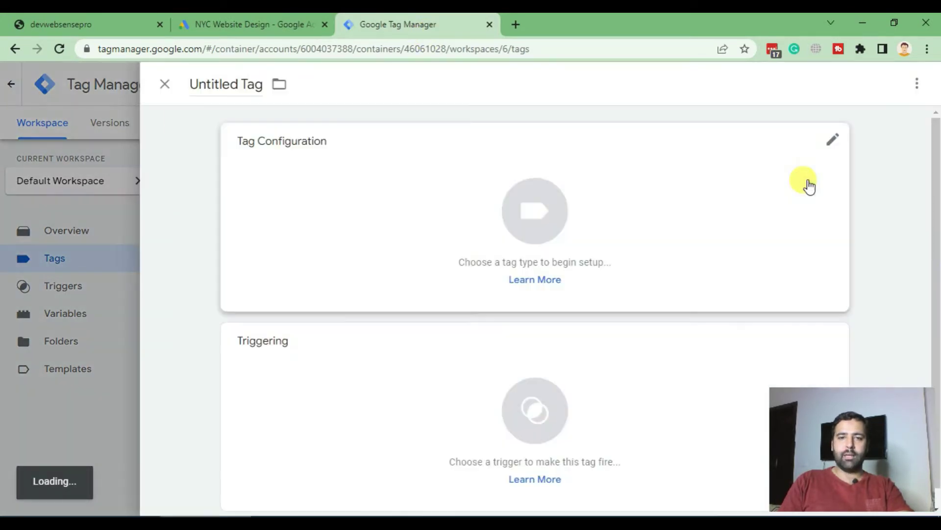
pyautogui.click(219, 83)
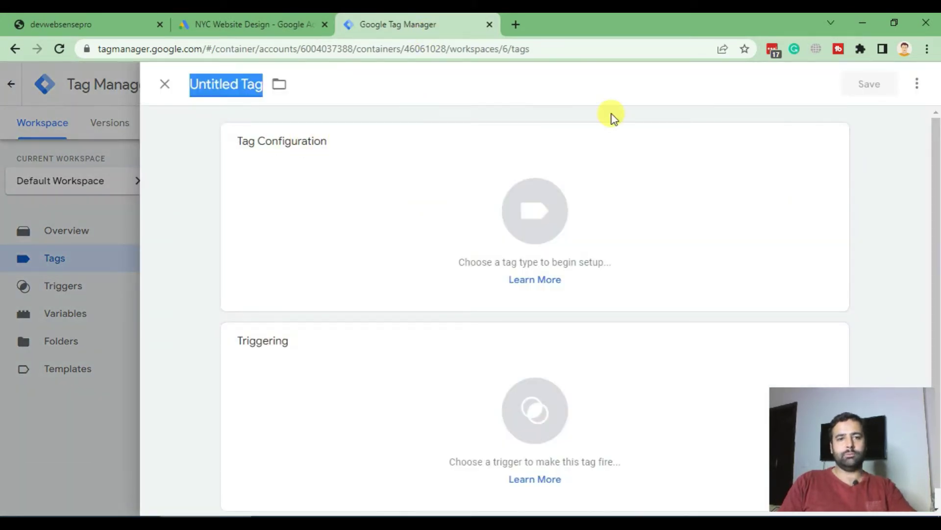
pyautogui.write('Conversion')
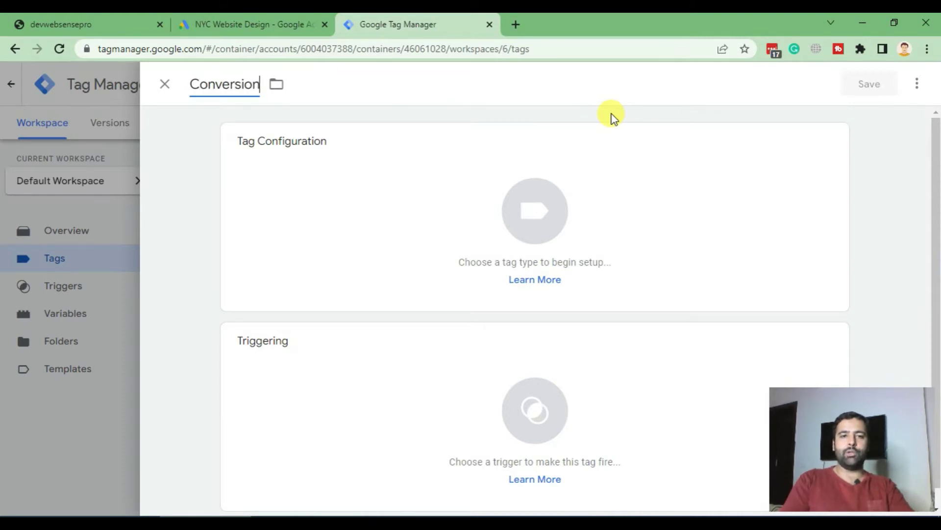
pyautogui.write(' Linker')
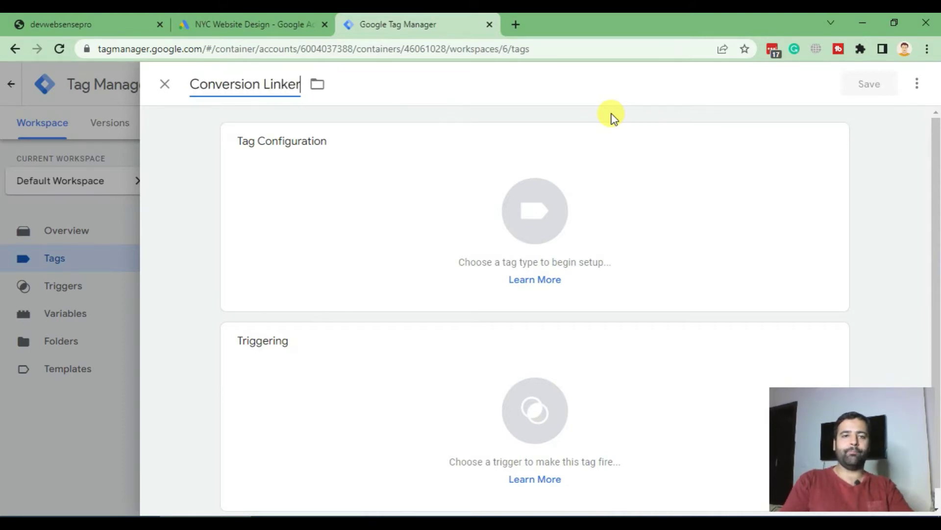
pyautogui.click(472, 210)
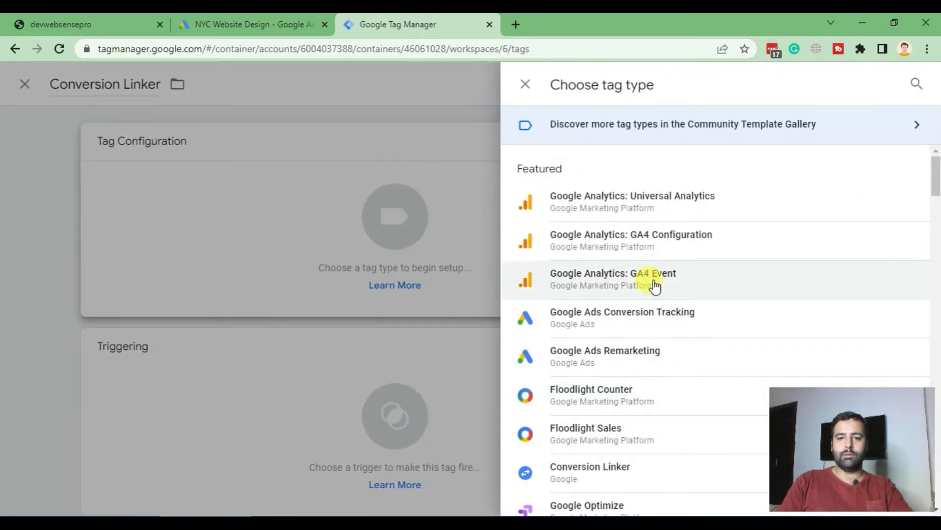
pyautogui.scroll(-5, 653, 279)
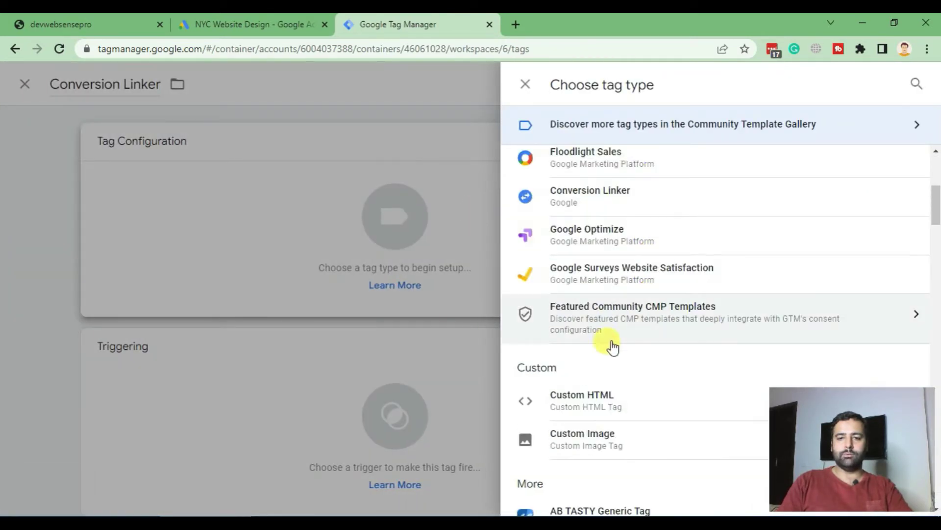
pyautogui.click(595, 207)
# Set the tag to fire on All Pages and save it
pyautogui.scroll(-2, 601, 276)
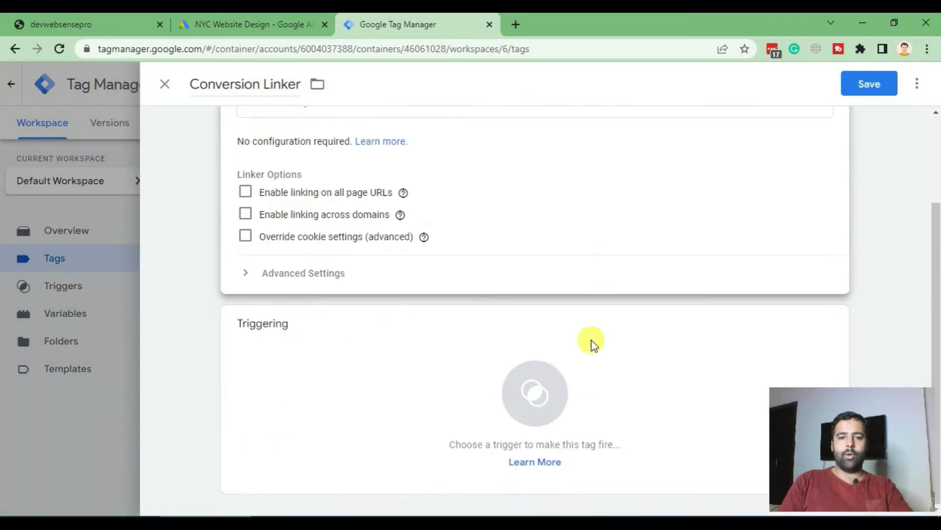
pyautogui.click(528, 377)
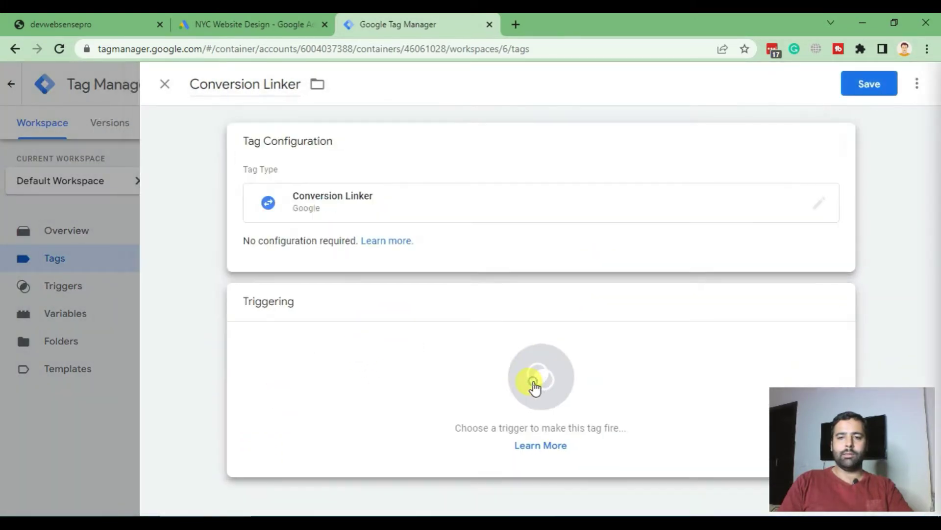
pyautogui.click(251, 147)
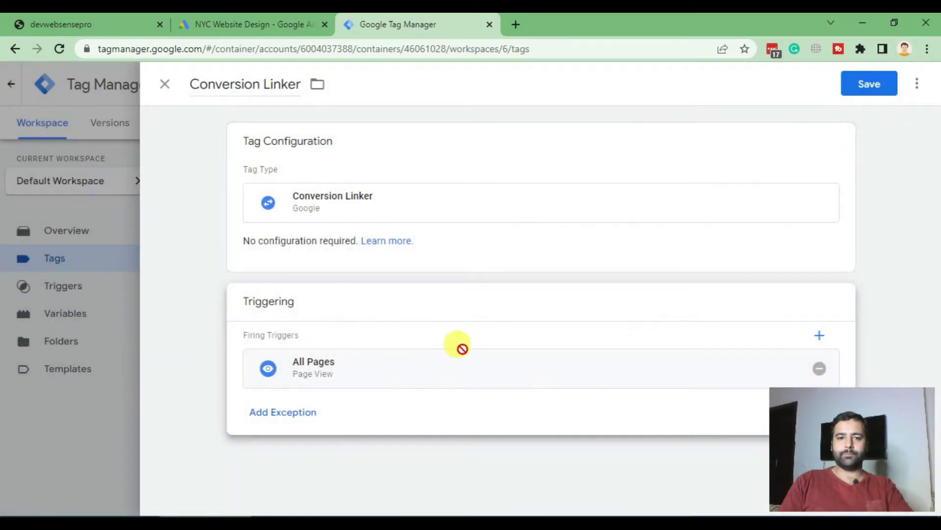
pyautogui.click(871, 87)
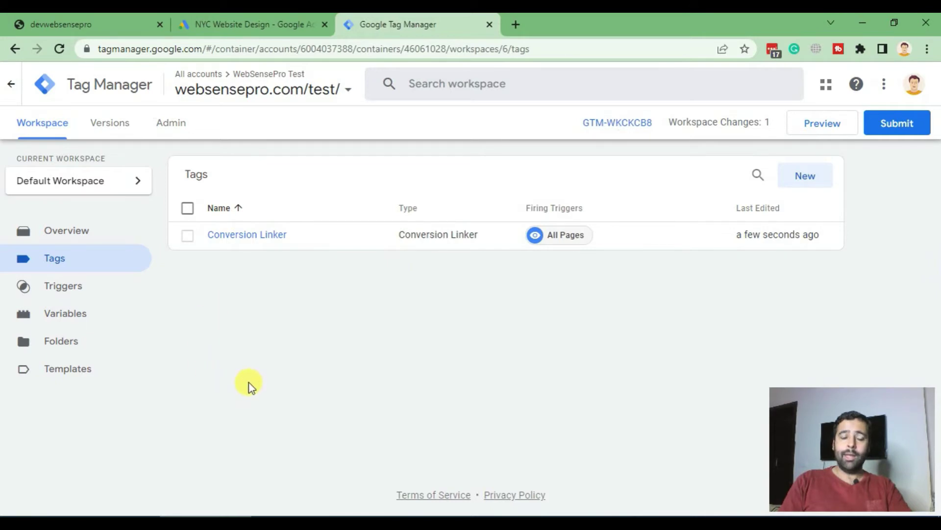
# Turn on the Click Element, Click Classes, Click ID and Click Target built-in variables
pyautogui.click(65, 319)
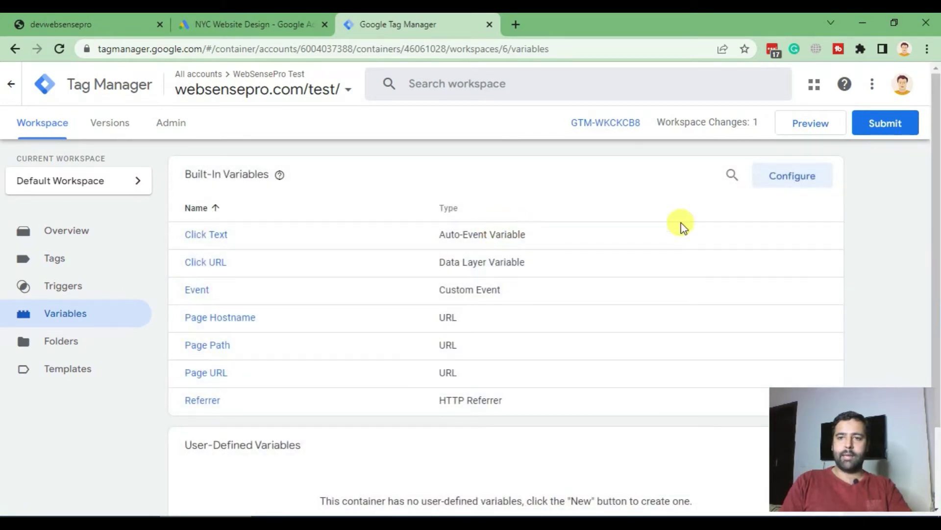
pyautogui.click(791, 176)
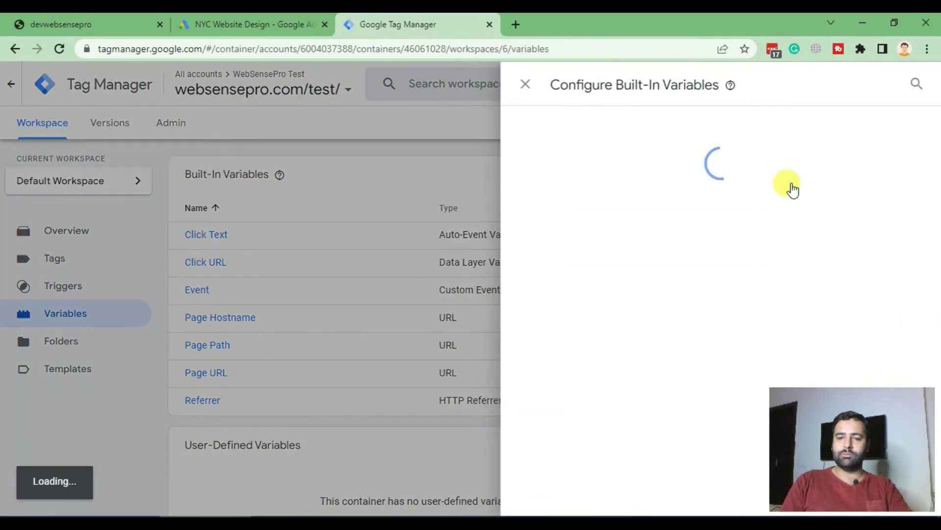
pyautogui.scroll(-7, 685, 196)
pyautogui.scroll(-2, 685, 199)
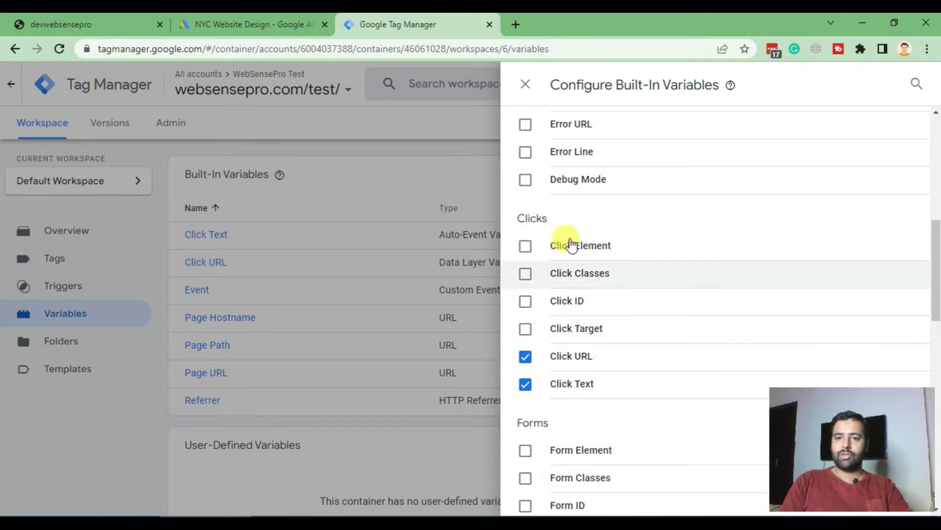
pyautogui.click(525, 246)
pyautogui.click(525, 273)
pyautogui.click(525, 300)
pyautogui.click(525, 329)
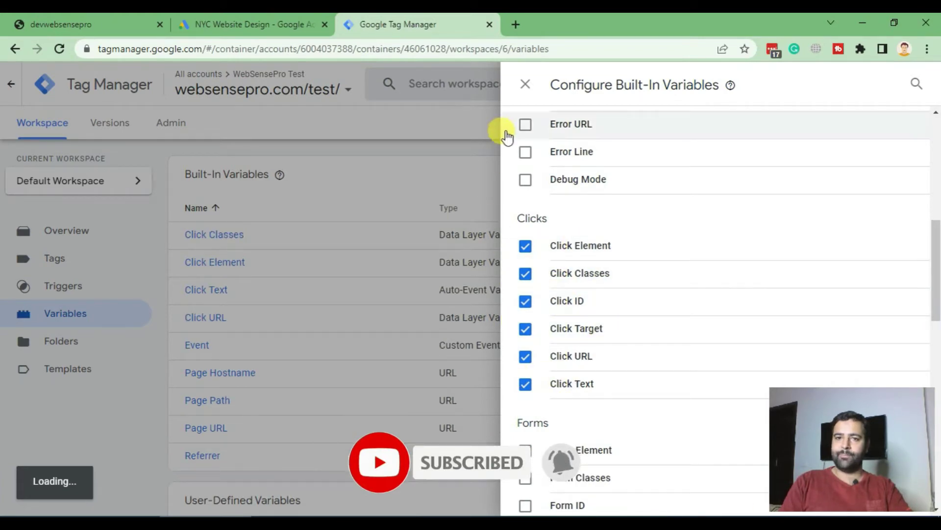
pyautogui.click(526, 84)
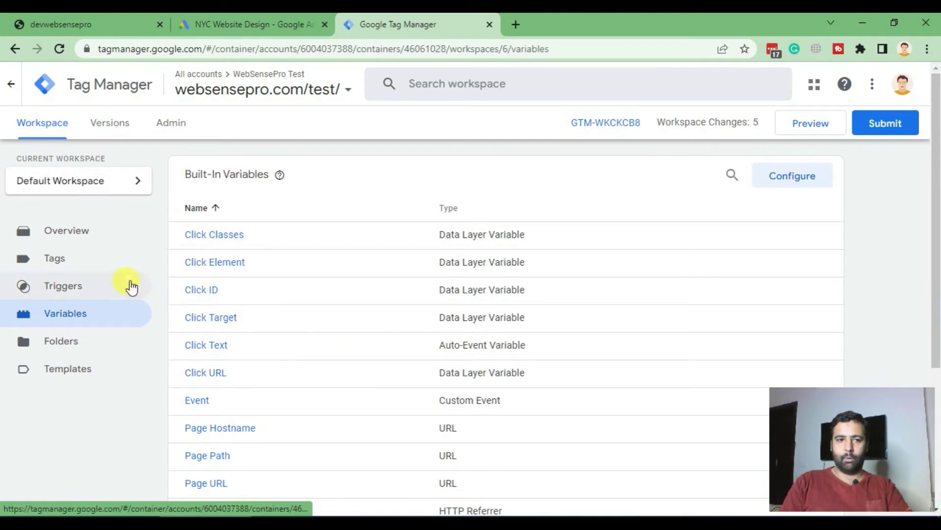
pyautogui.click(55, 260)
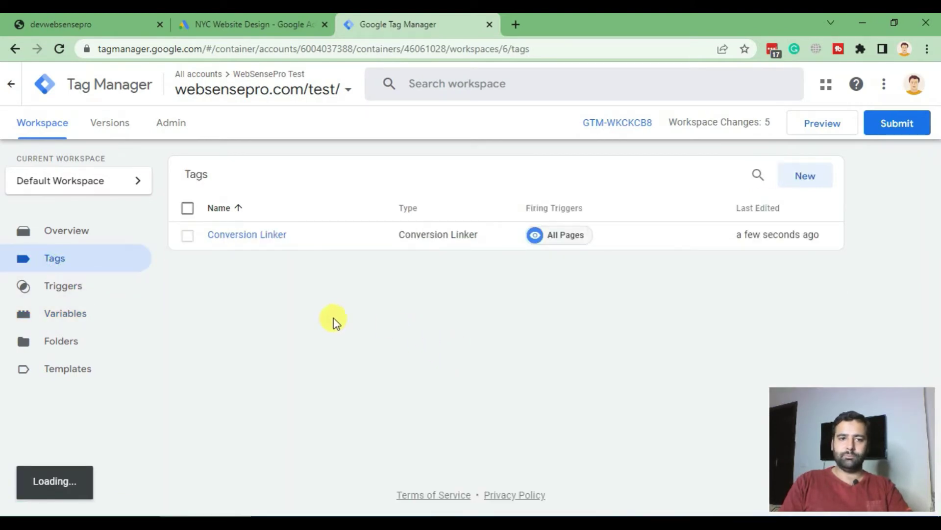
# Create a new tag and name it 'Conversion - Phone Call'
pyautogui.click(804, 180)
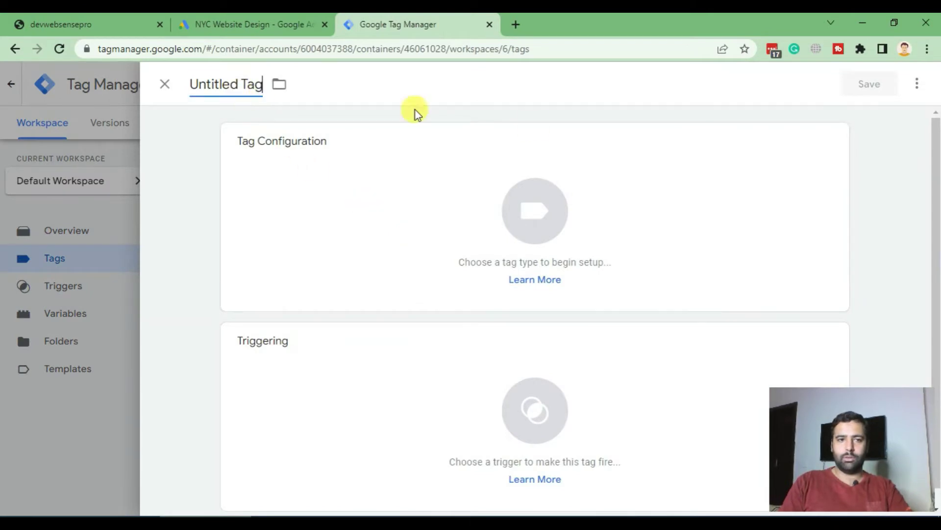
pyautogui.hotkey('ctrl', 'a')
pyautogui.write('Conv')
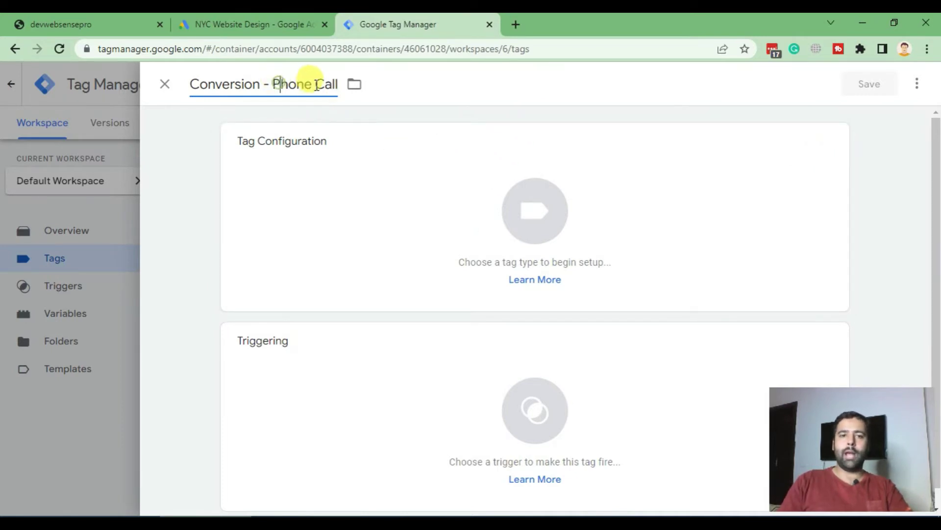
pyautogui.moveTo(334, 85); pyautogui.dragTo(185, 75)
pyautogui.click(510, 79)
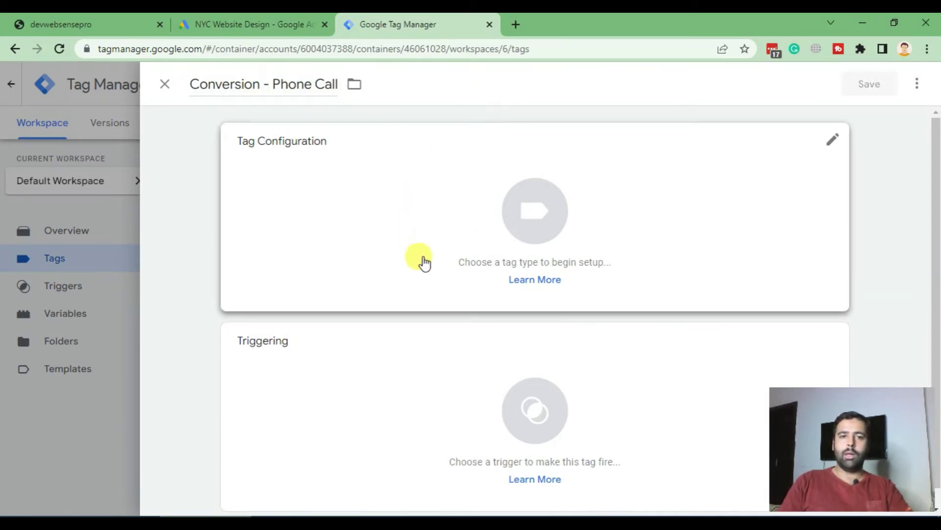
# Set the tag type to Google Ads Conversion Tracking
pyautogui.click(544, 216)
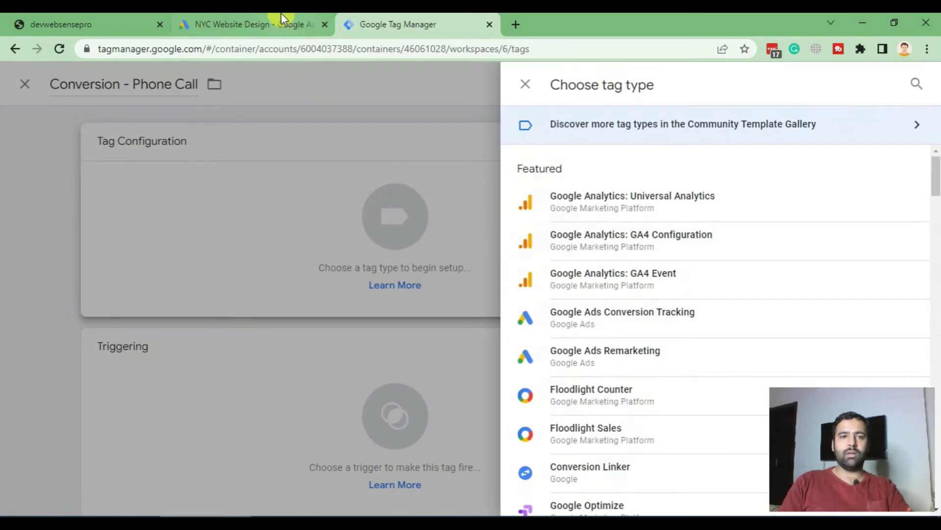
pyautogui.click(235, 20)
pyautogui.doubleClick(340, 361)
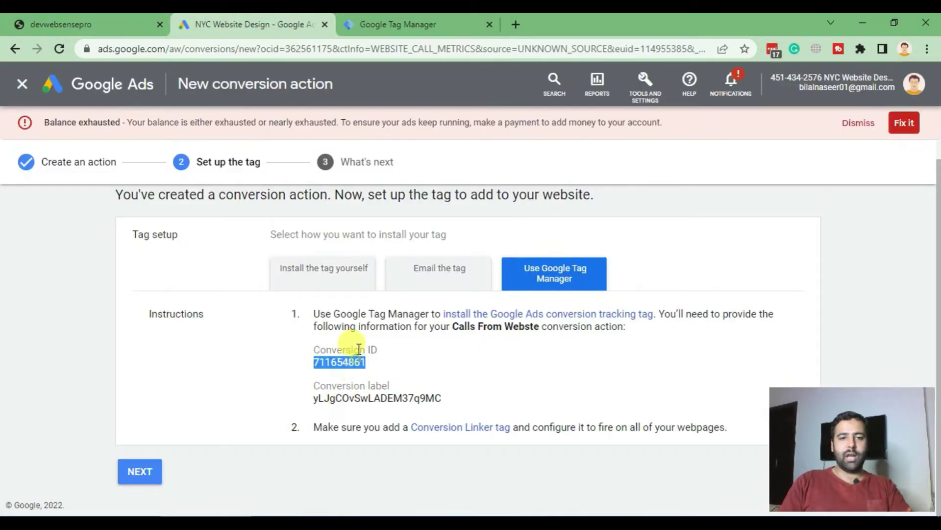
pyautogui.click(397, 24)
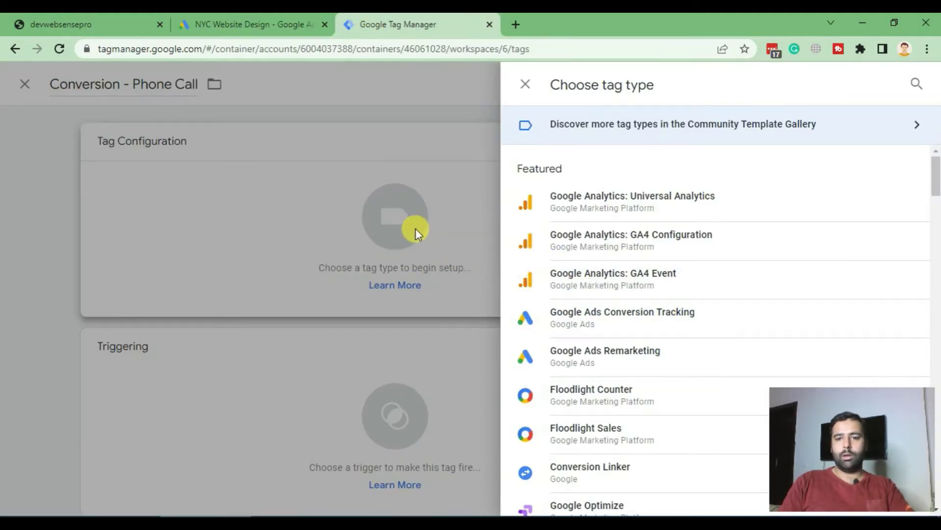
pyautogui.scroll(-3, 647, 271)
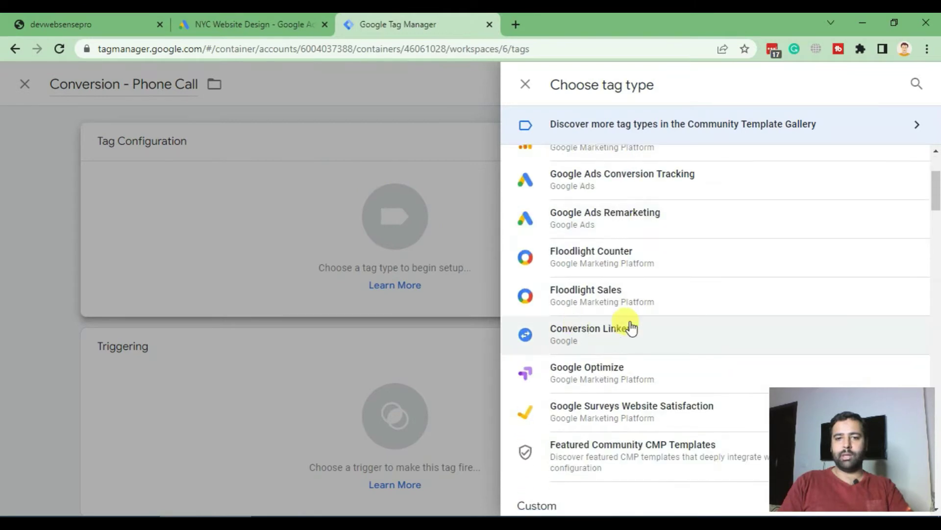
pyautogui.scroll(3, 639, 275)
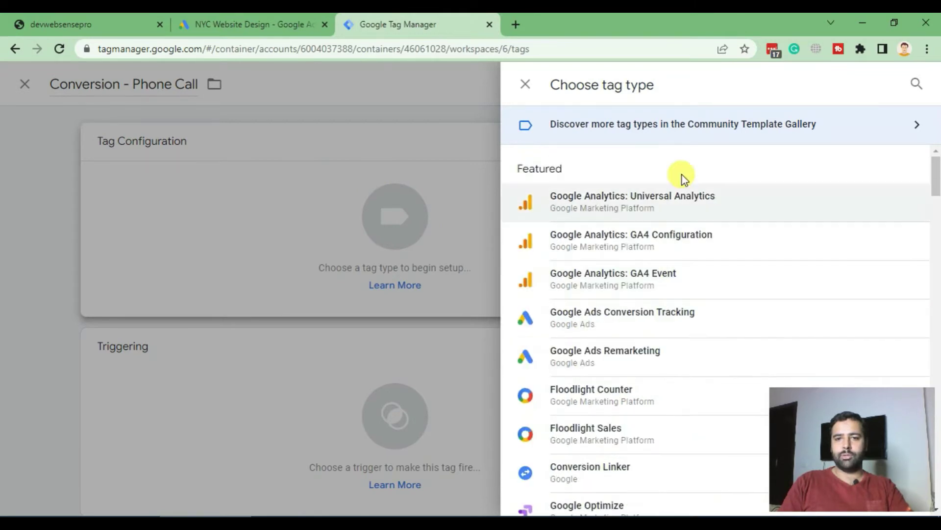
pyautogui.click(612, 324)
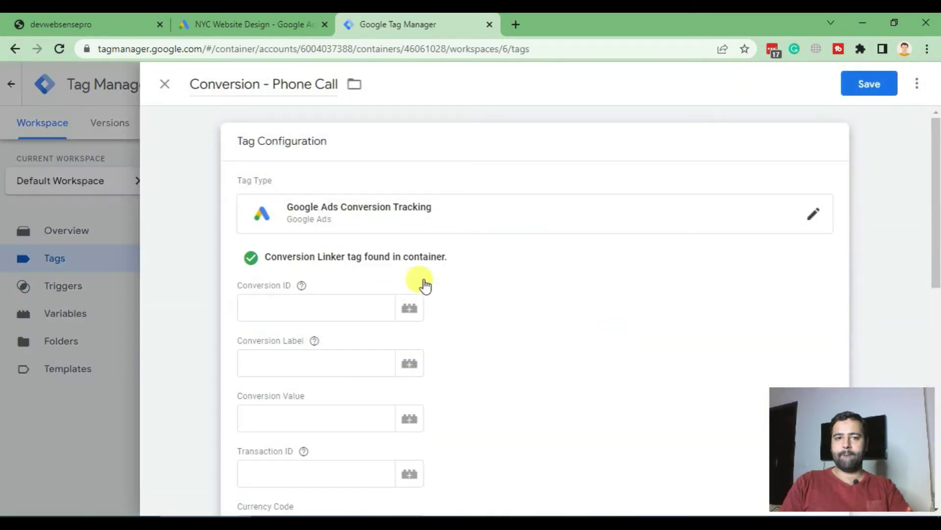
# Copy the Conversion ID from Google Ads into the tag's Conversion ID field
pyautogui.scroll(-3, 481, 168)
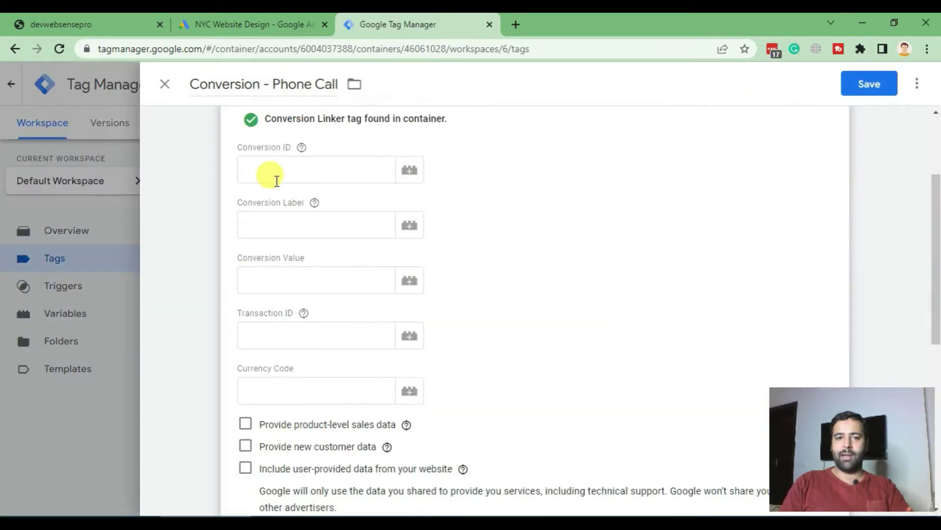
pyautogui.click(230, 24)
pyautogui.doubleClick(343, 362)
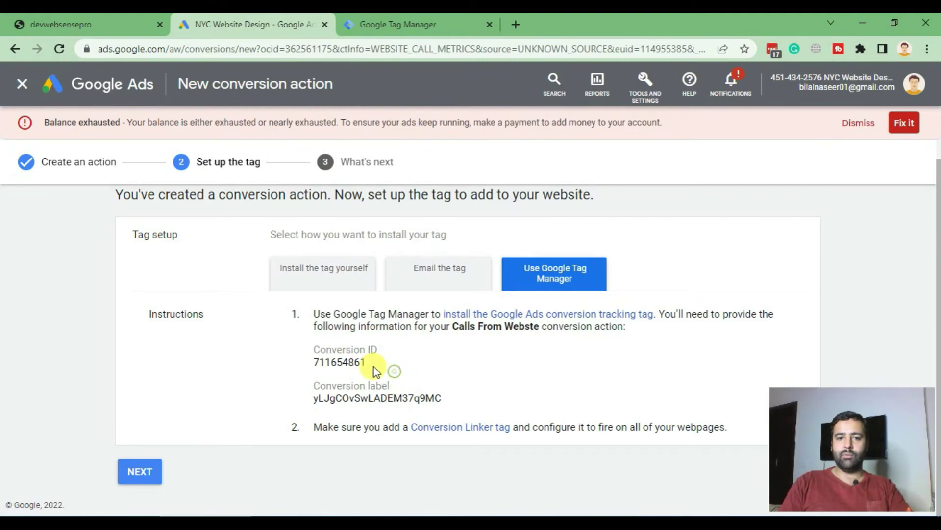
pyautogui.moveTo(375, 370); pyautogui.dragTo(305, 361)
pyautogui.hotkey('ctrl', 'c')
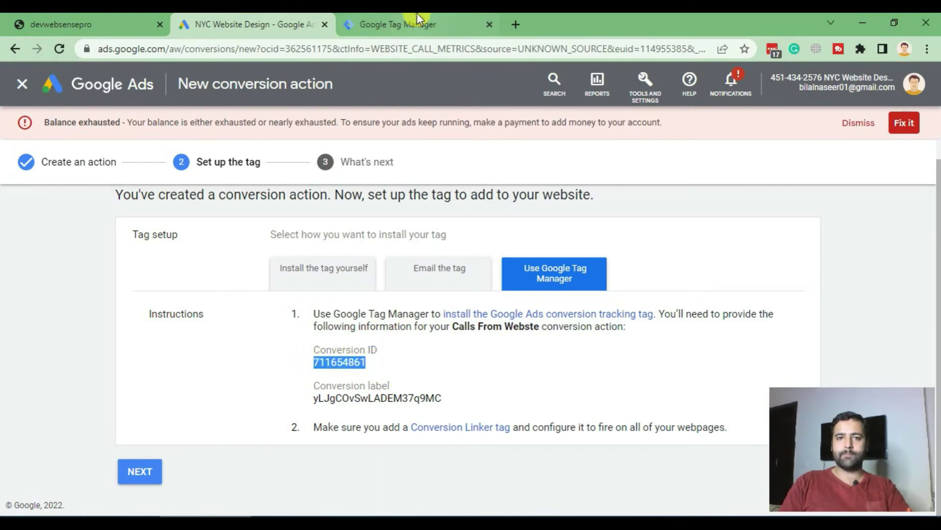
pyautogui.click(419, 20)
pyautogui.click(311, 169)
pyautogui.hotkey('ctrl', 'v')
pyautogui.click(258, 226)
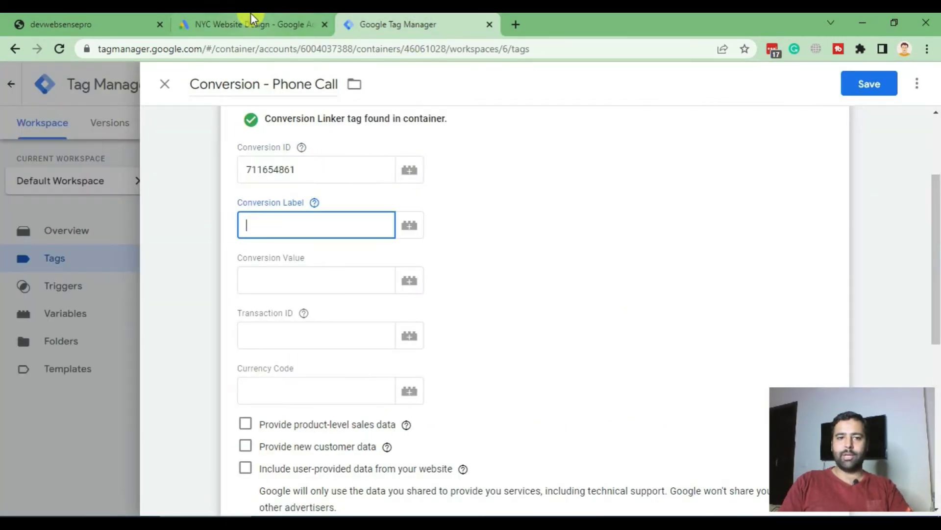
# Copy the conversion label from Google Ads into the tag's Conversion Label field
pyautogui.click(251, 21)
pyautogui.moveTo(451, 400); pyautogui.dragTo(310, 399)
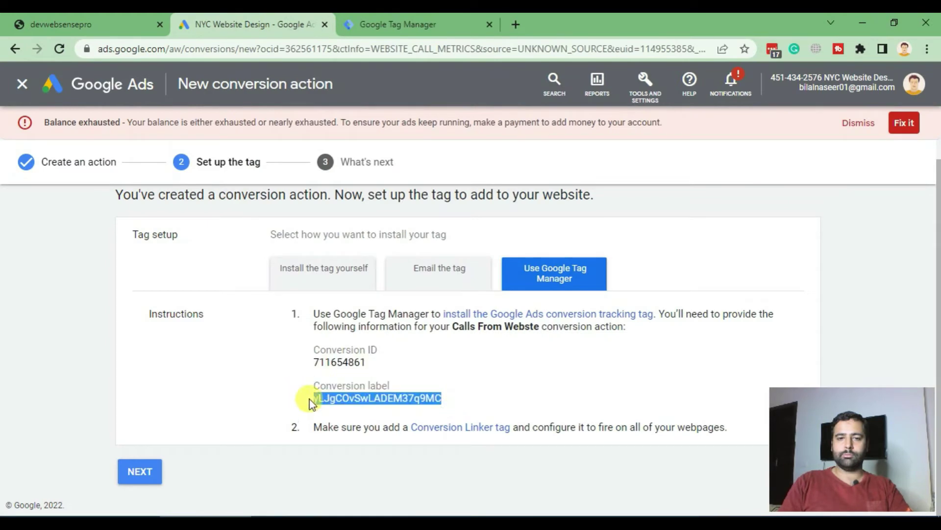
pyautogui.click(399, 24)
pyautogui.click(270, 229)
pyautogui.write('yLJgCOn5eLADEM37p9MC')
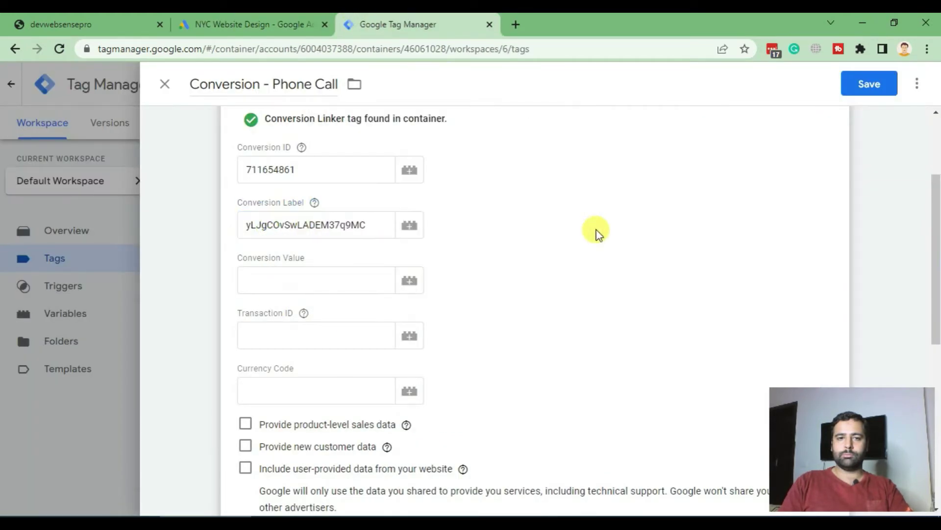
pyautogui.scroll(-7, 626, 200)
pyautogui.scroll(-1, 628, 201)
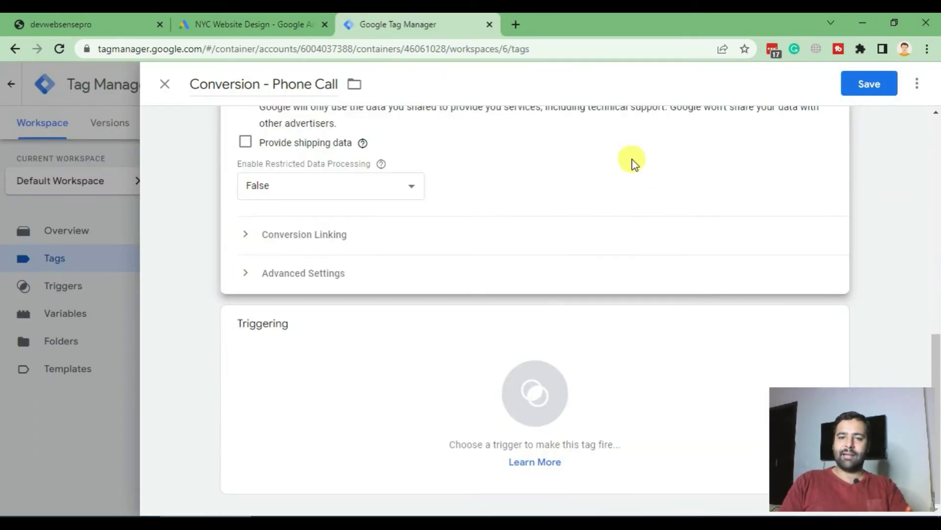
# Create a new trigger for the phone call tag and name it 'Phone Call Click'
pyautogui.click(467, 395)
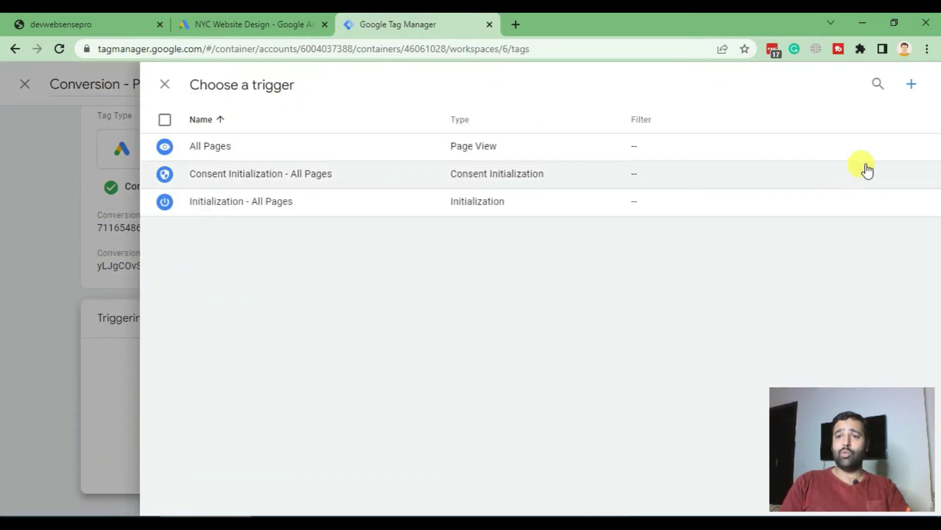
pyautogui.click(911, 88)
pyautogui.click(245, 93)
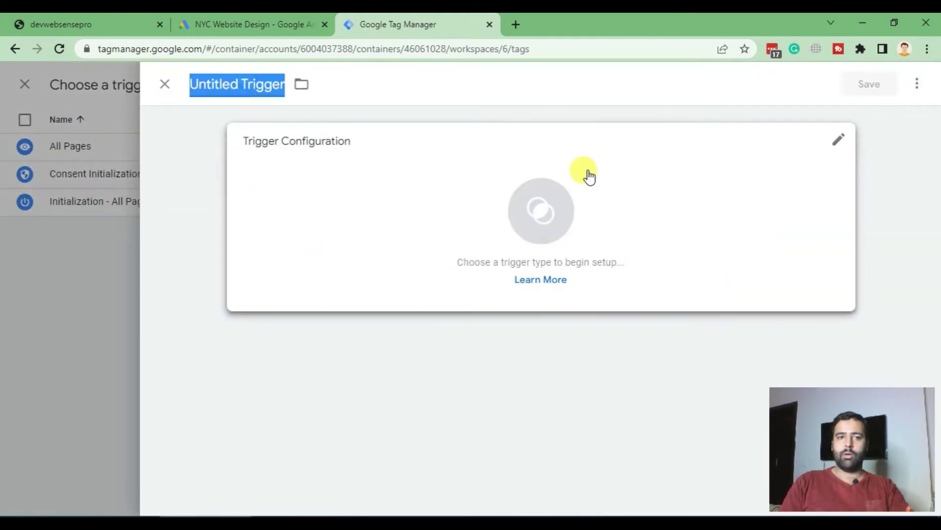
pyautogui.write('Phone Call Click')
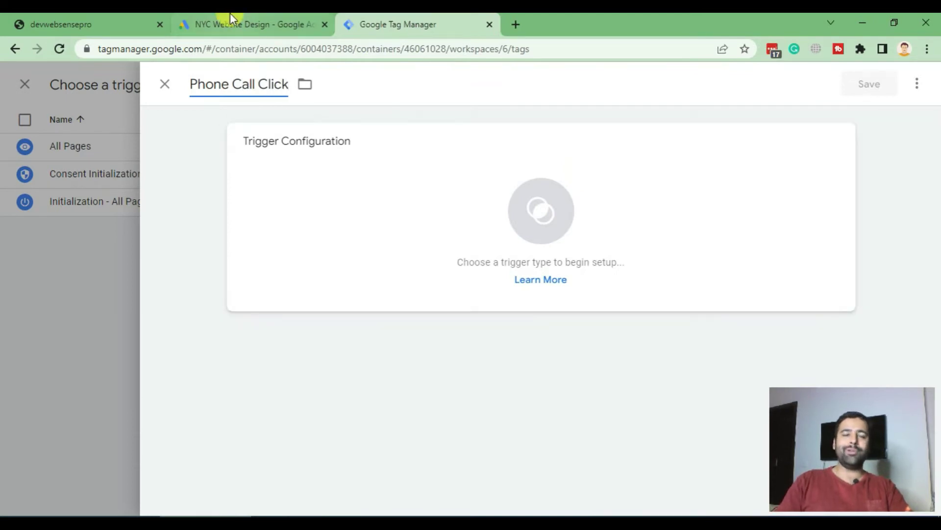
# Check the Google Ads conversion page and the storefront, then bring up the trigger type list
pyautogui.click(225, 20)
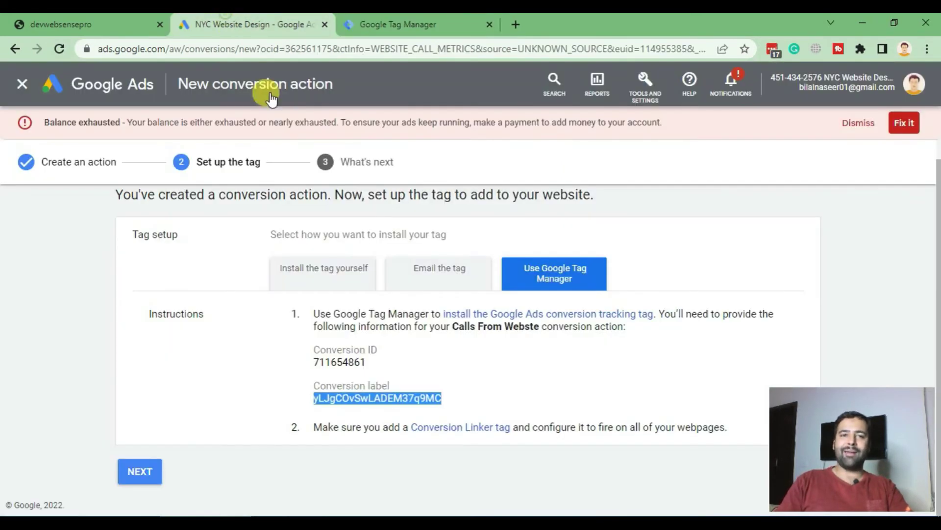
pyautogui.click(68, 21)
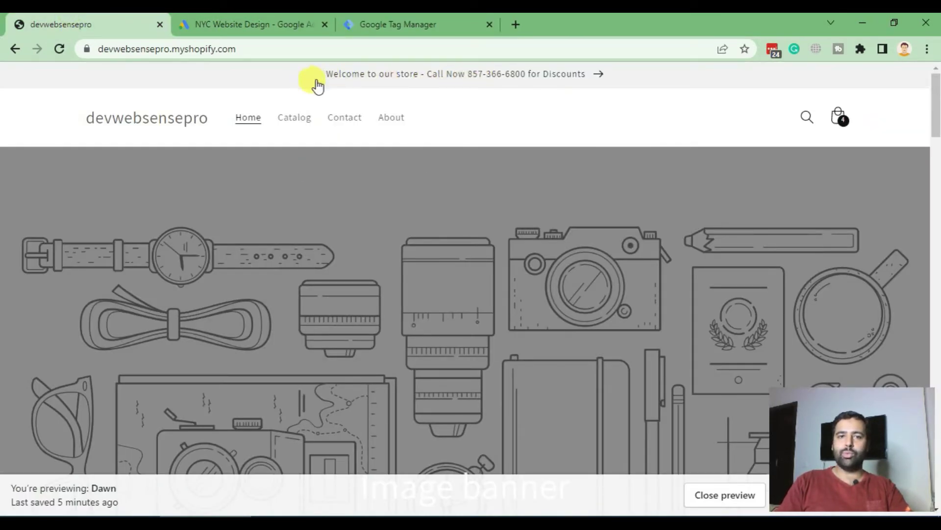
pyautogui.click(423, 24)
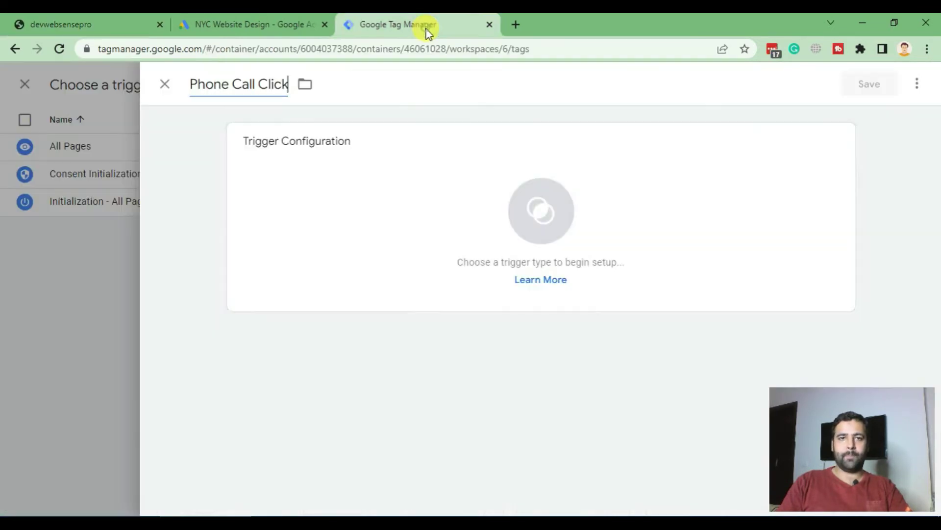
pyautogui.click(580, 219)
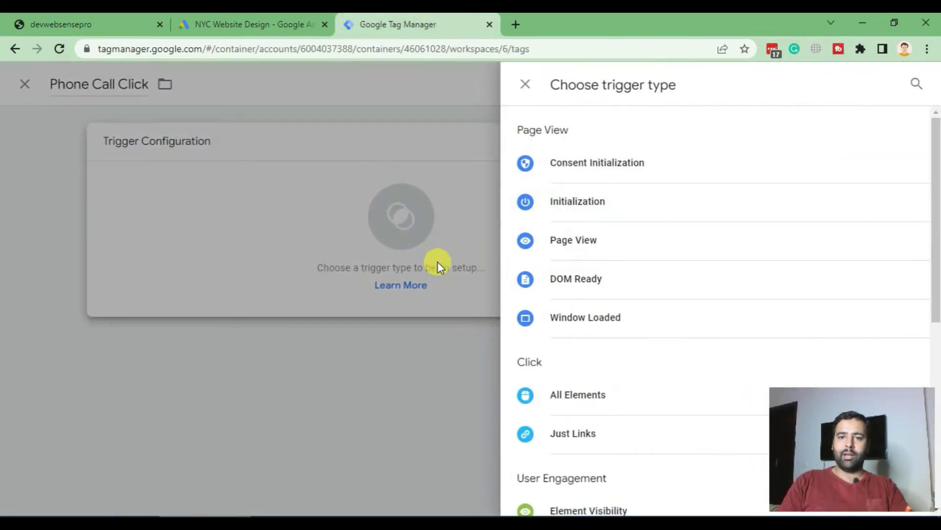
# Set the trigger type to Click - All Elements, firing on Some Clicks with a Click Text condition
pyautogui.scroll(-3, 696, 274)
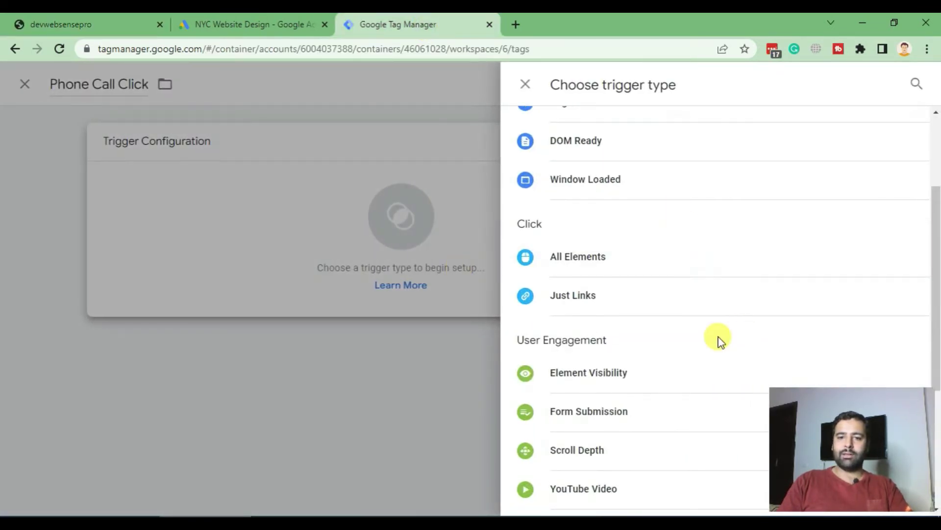
pyautogui.click(630, 260)
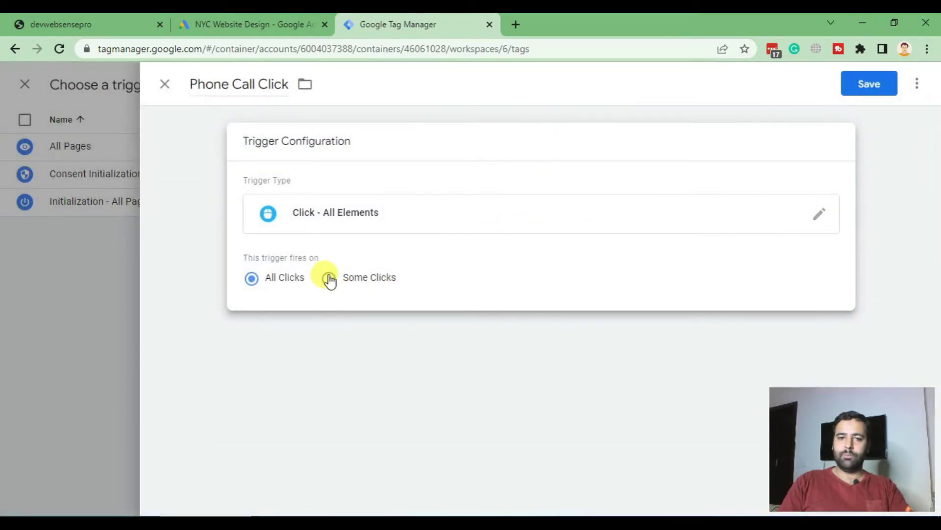
pyautogui.click(382, 283)
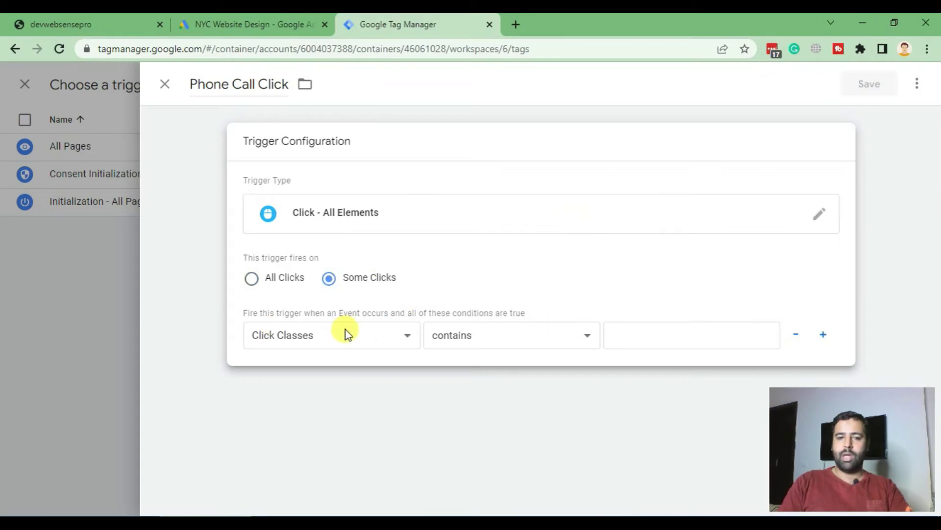
pyautogui.click(382, 337)
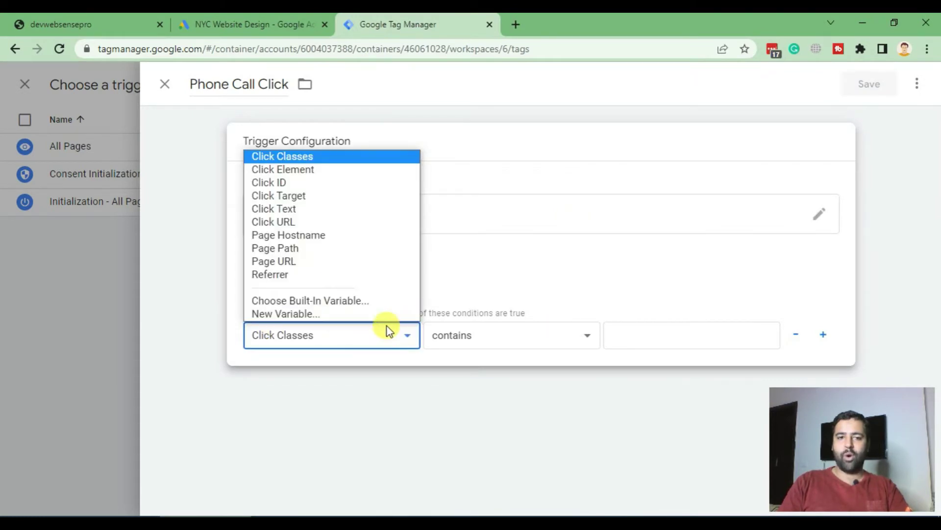
pyautogui.click(324, 209)
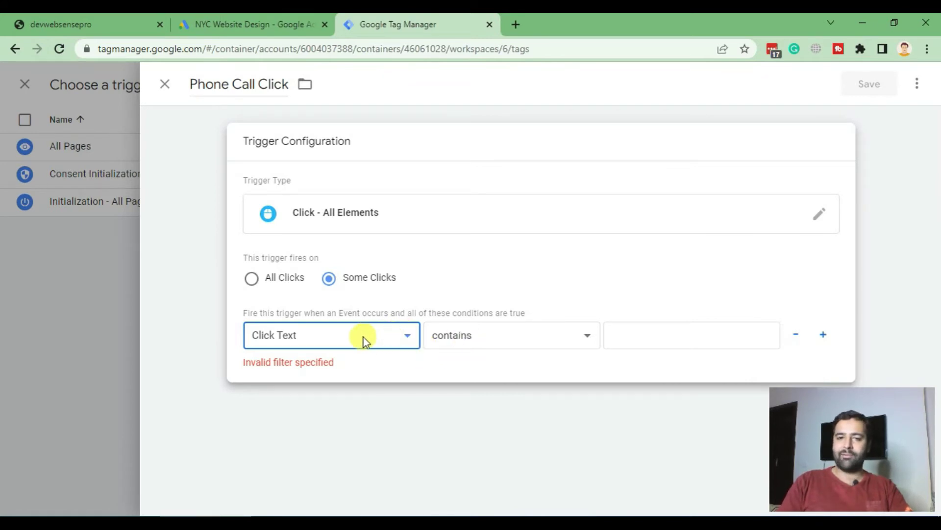
# Enter 'Welcome' as the contains value, matching the storefront announcement bar text
pyautogui.click(645, 337)
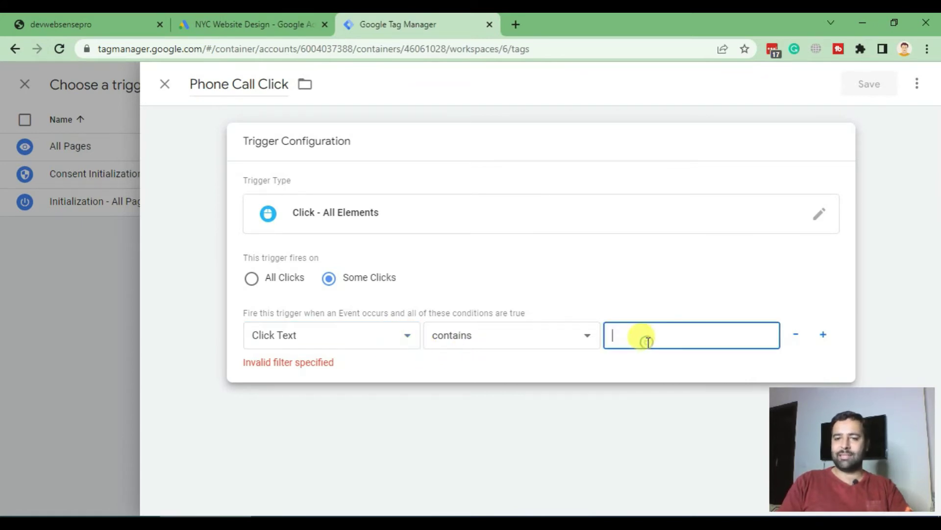
pyautogui.click(86, 14)
pyautogui.moveTo(311, 83); pyautogui.dragTo(617, 338)
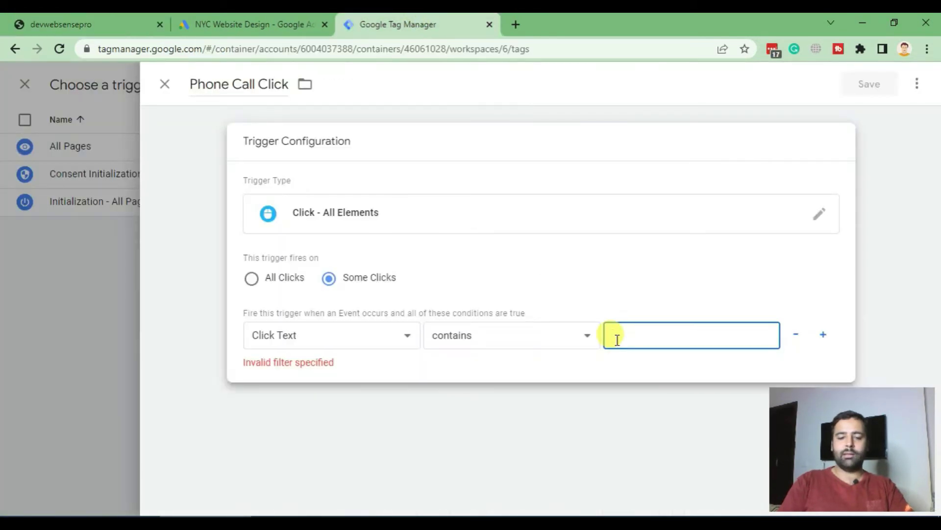
pyautogui.write('Welc')
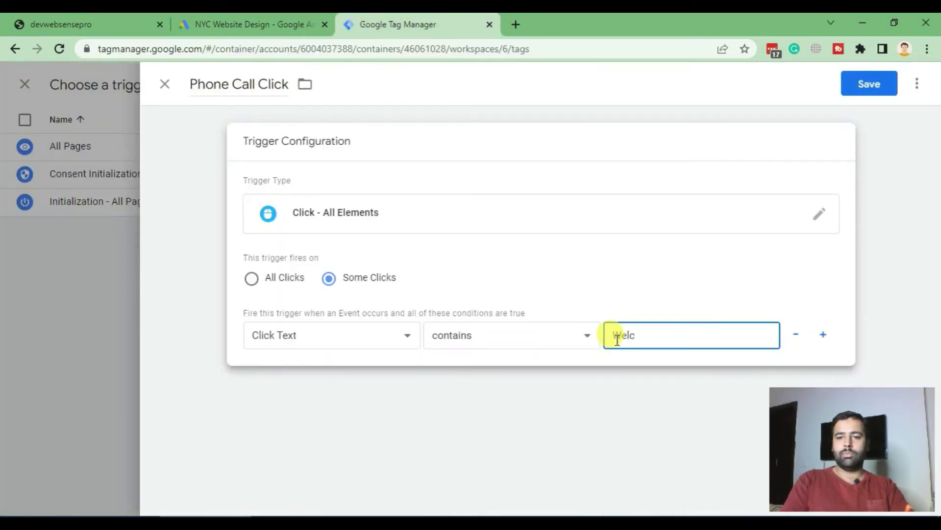
pyautogui.write('e')
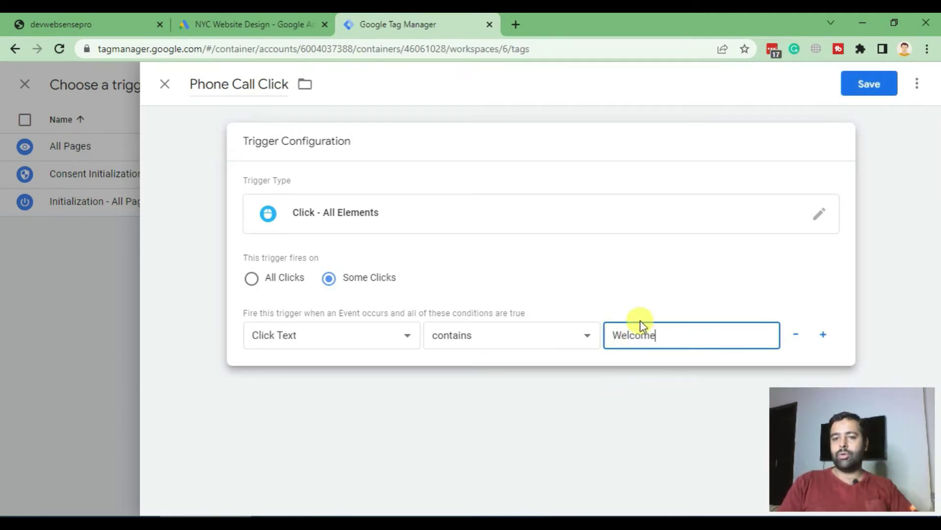
pyautogui.click(77, 25)
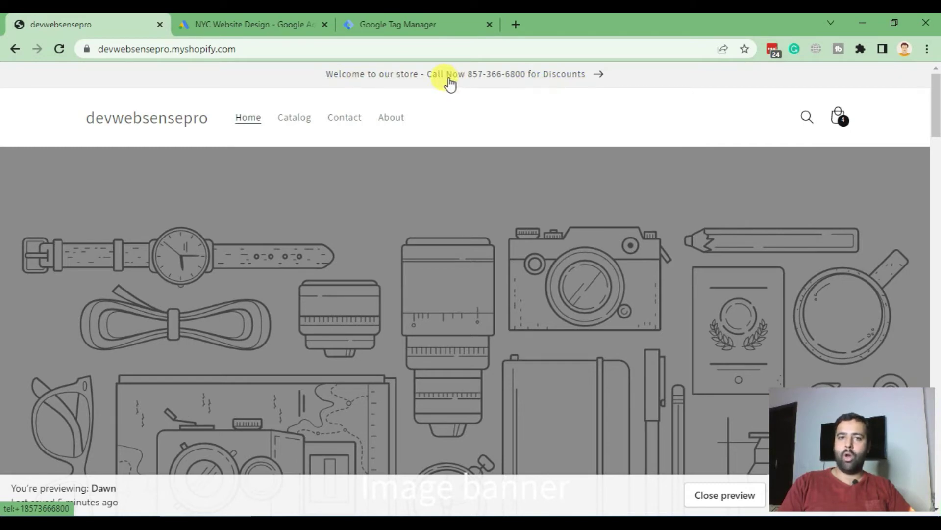
pyautogui.click(419, 18)
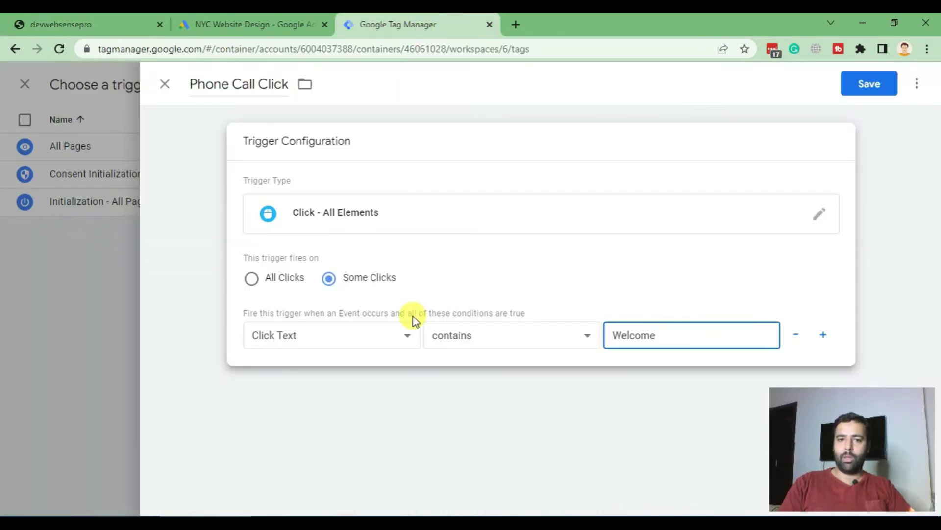
# Save the trigger and tag, then publish the container as version 'Phone Call Conversion'
pyautogui.click(861, 94)
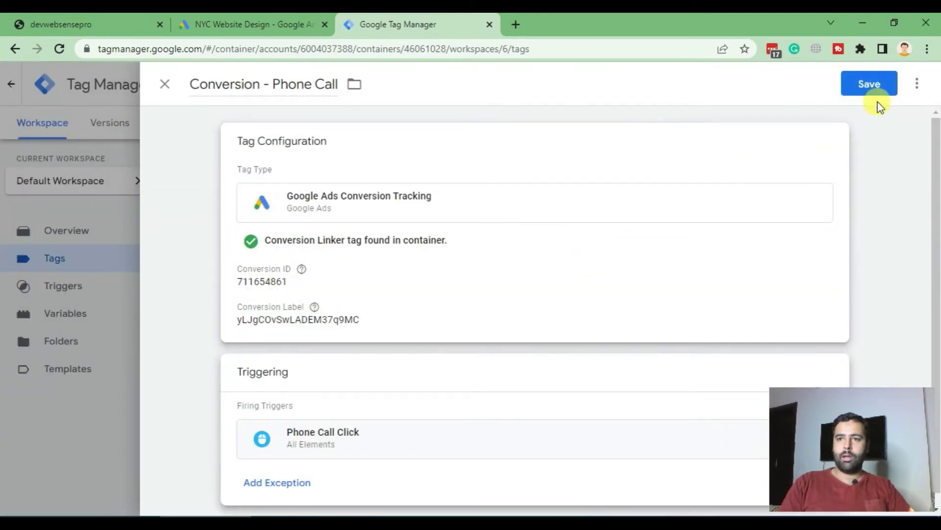
pyautogui.click(878, 90)
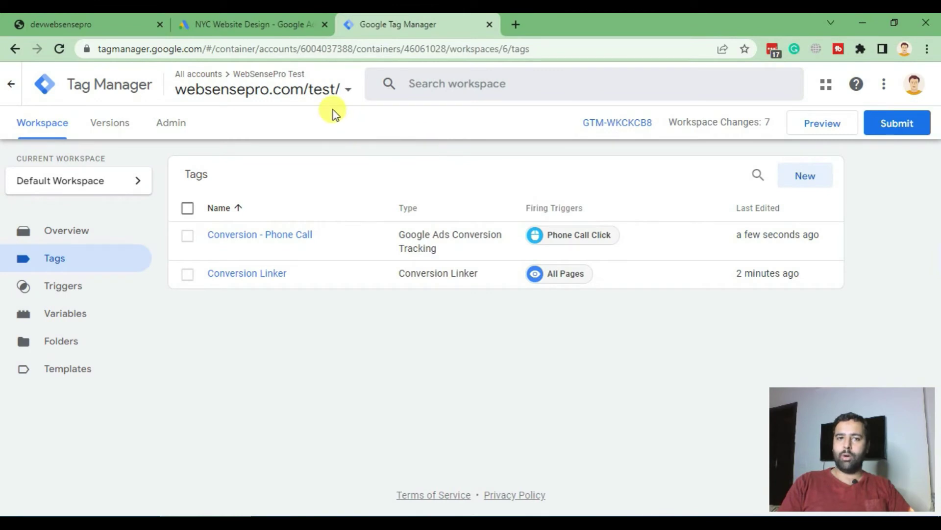
pyautogui.click(879, 126)
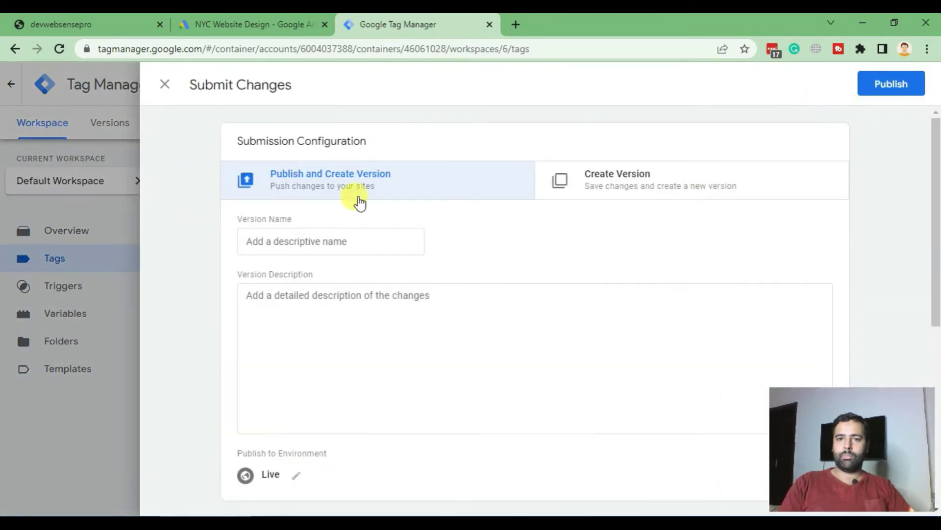
pyautogui.click(324, 237)
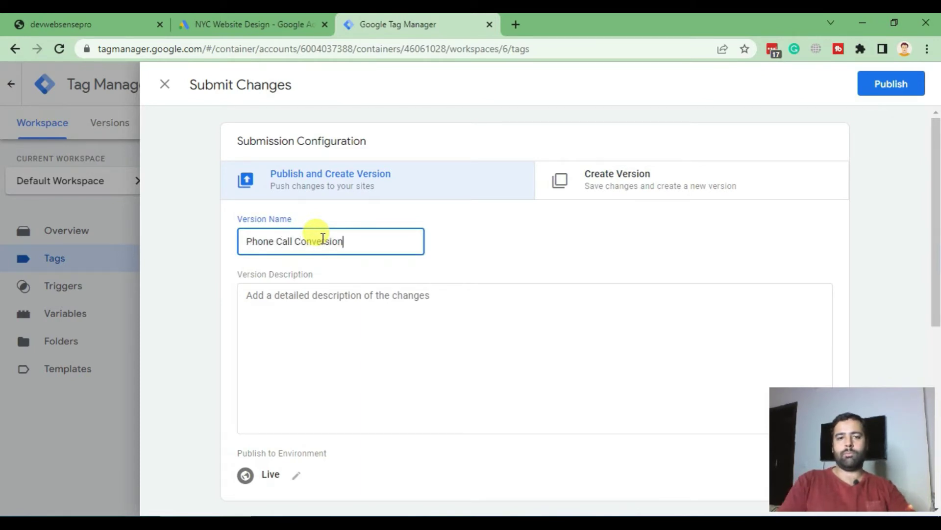
pyautogui.write('Phone Call Conversion')
pyautogui.click(885, 87)
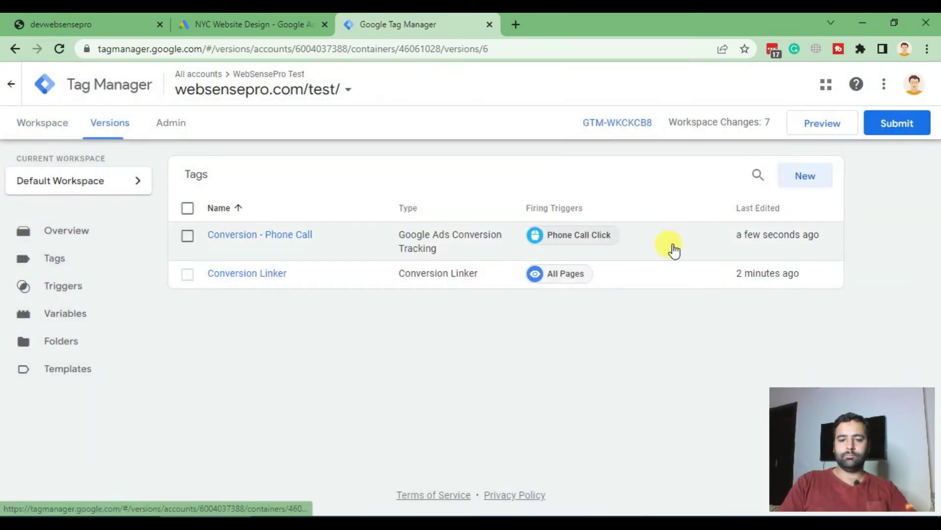
# Look over the Version 6 - Phone Call Conversion summary and go back to the Workspace overview
pyautogui.scroll(-5, 463, 205)
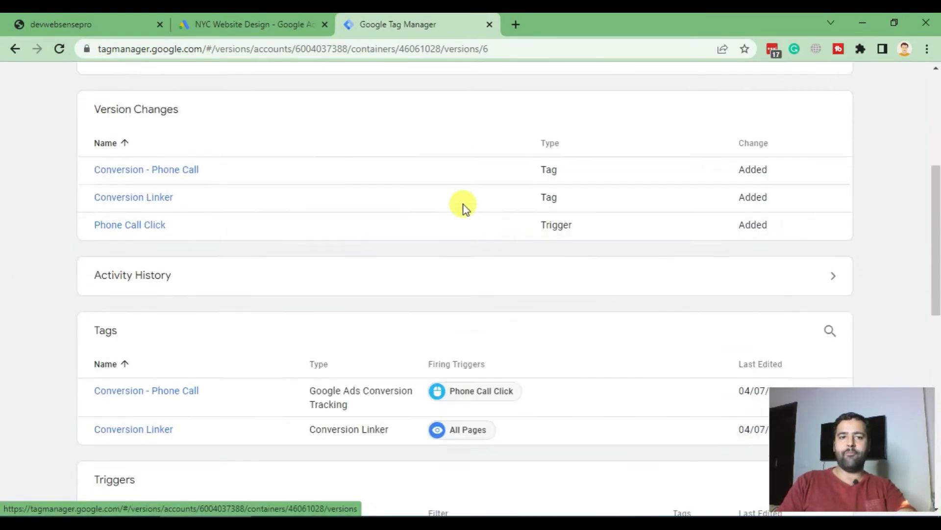
pyautogui.scroll(5, 463, 205)
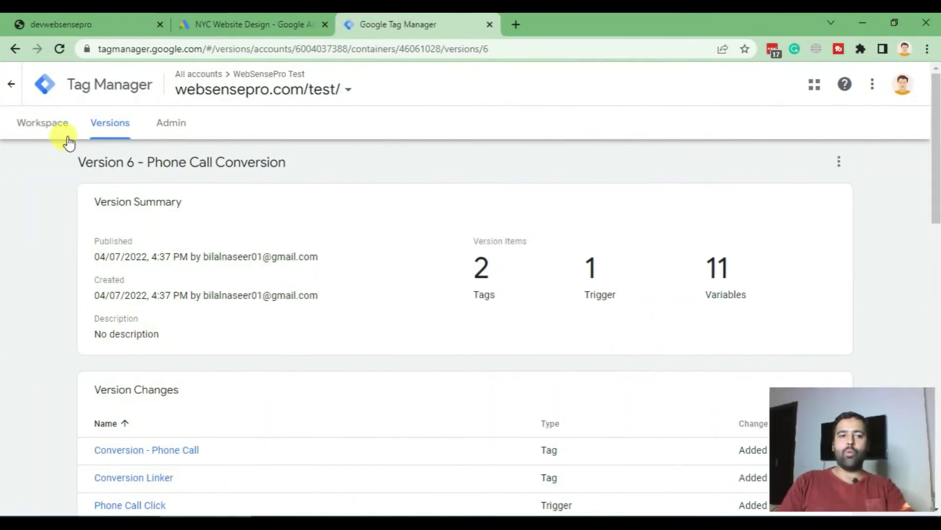
pyautogui.click(41, 126)
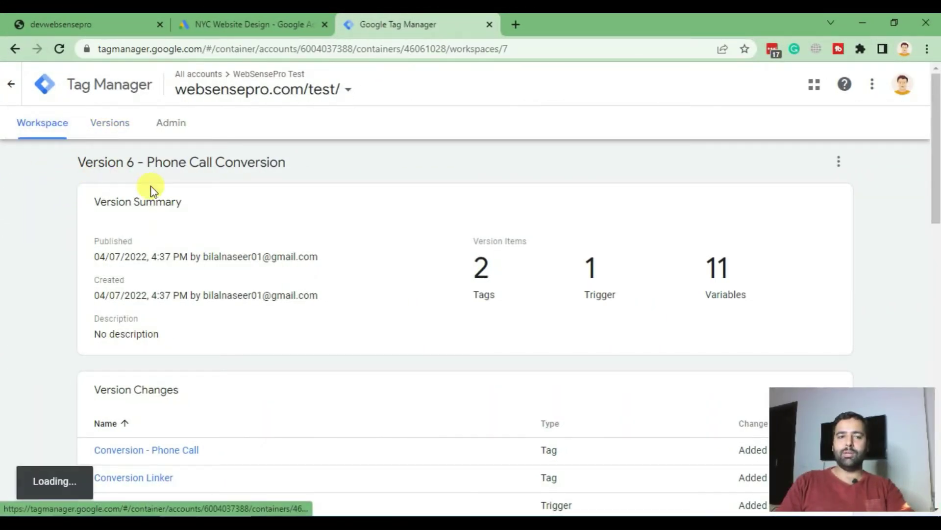
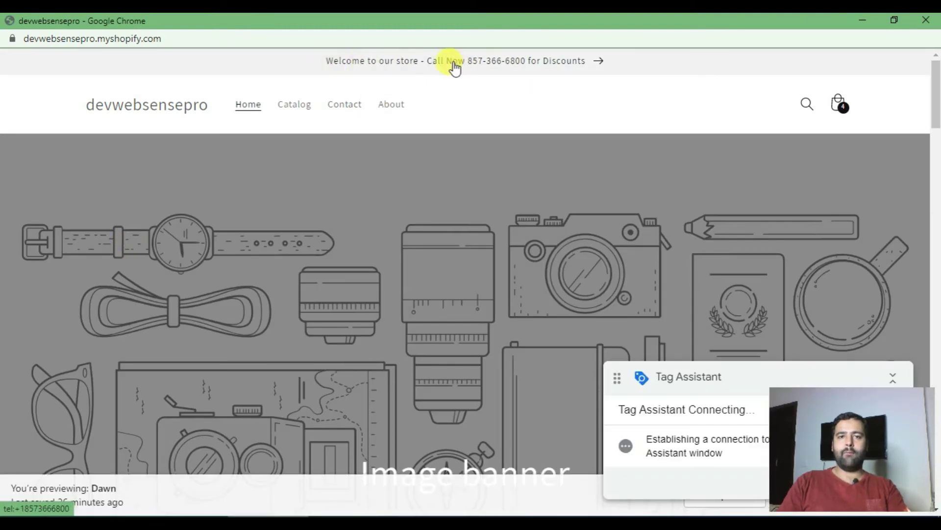
# Test the announcement-bar phone number and dismiss Tag Assistant's connection notice
pyautogui.click(396, 68)
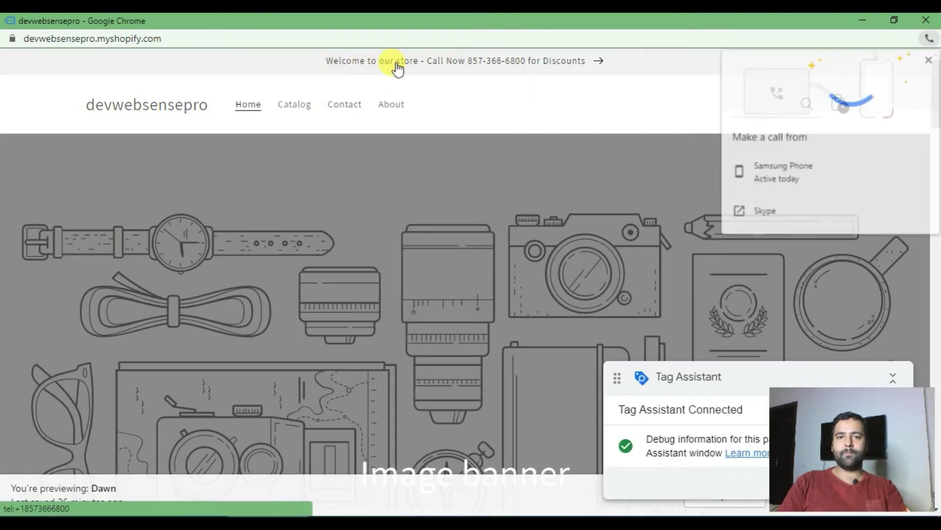
pyautogui.click(863, 25)
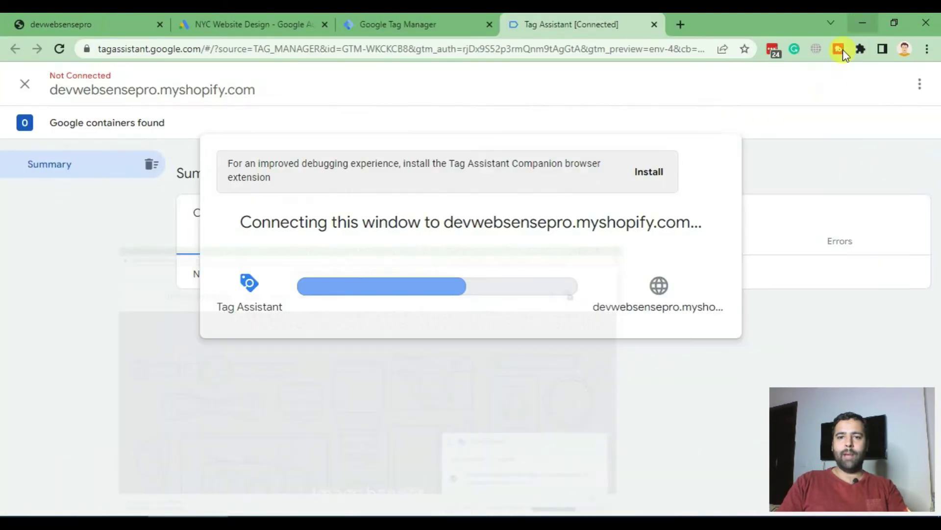
pyautogui.click(472, 370)
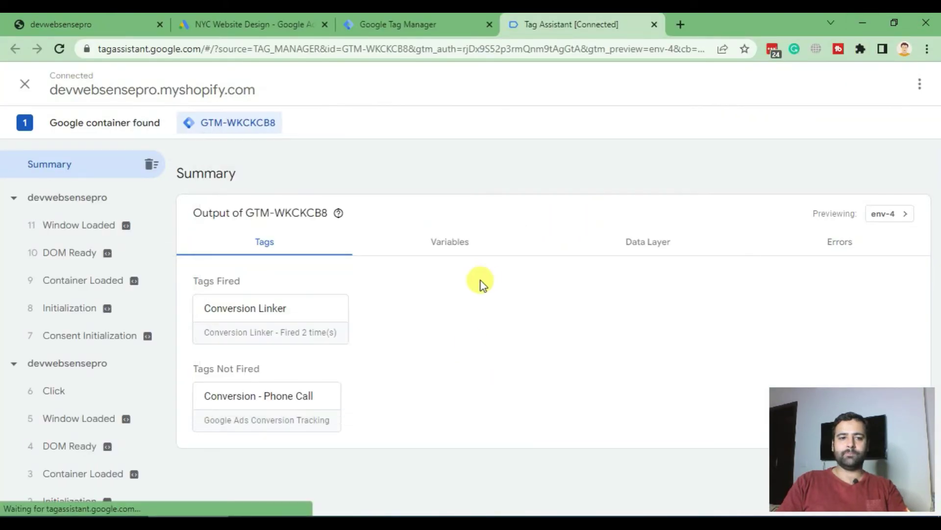
# Check the Click event's Tags Fired list, which shows no tags, then return to the store
pyautogui.scroll(-1, 126, 224)
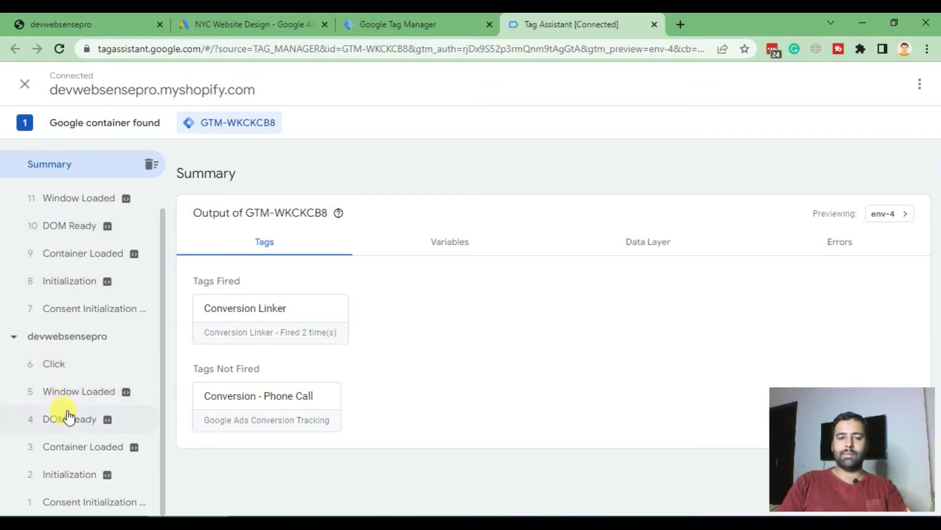
pyautogui.click(69, 368)
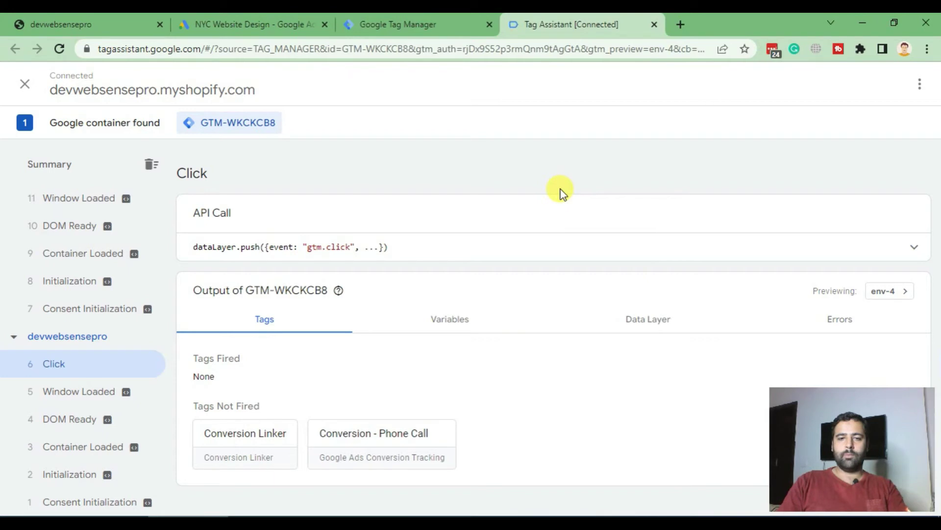
pyautogui.scroll(1, 128, 274)
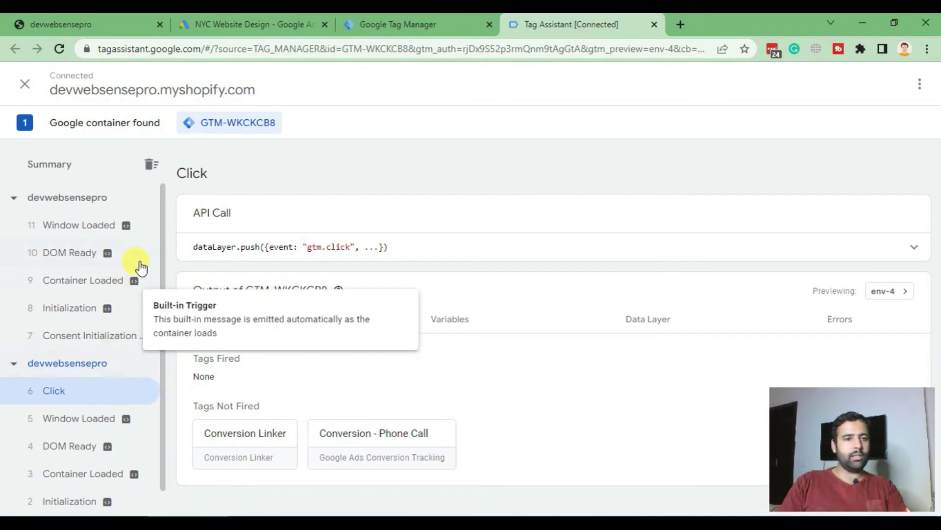
pyautogui.scroll(-1, 137, 265)
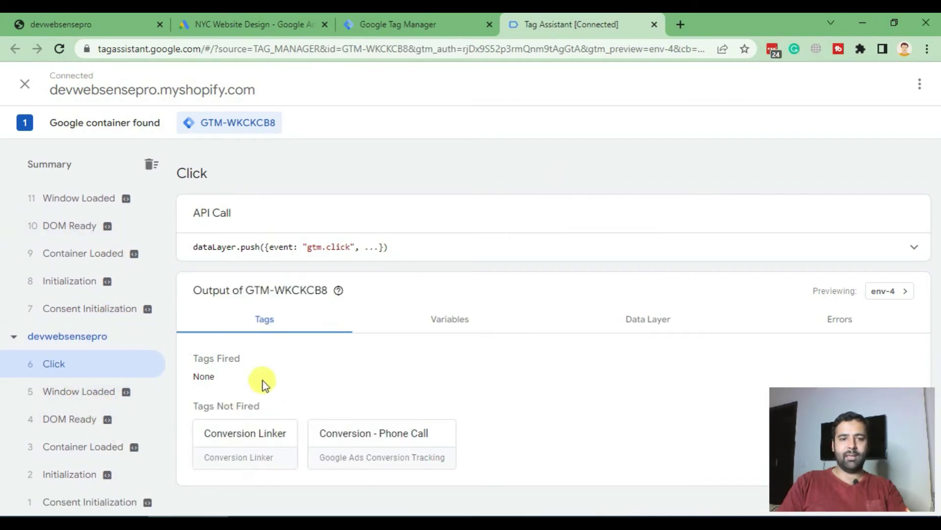
pyautogui.moveTo(267, 361); pyautogui.dragTo(199, 362)
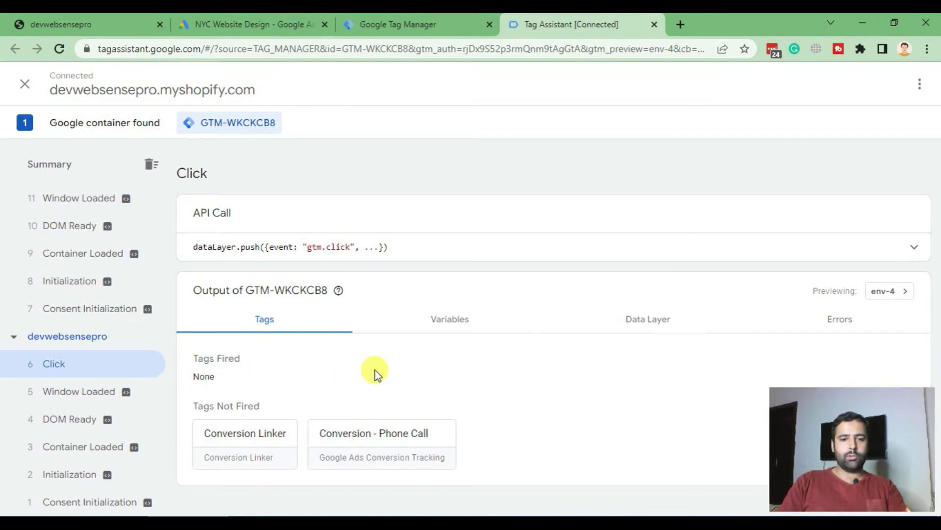
pyautogui.scroll(1, 38, 301)
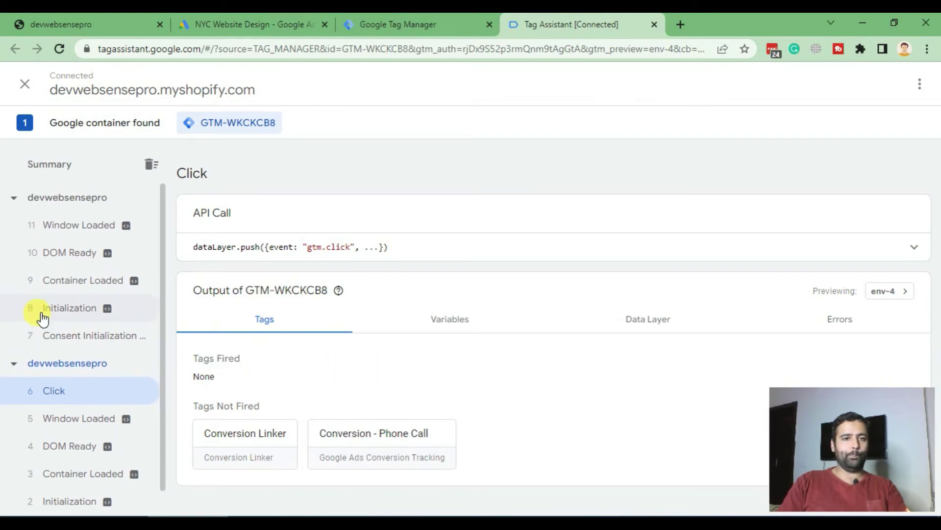
pyautogui.hotkey('alt', 'Tab')
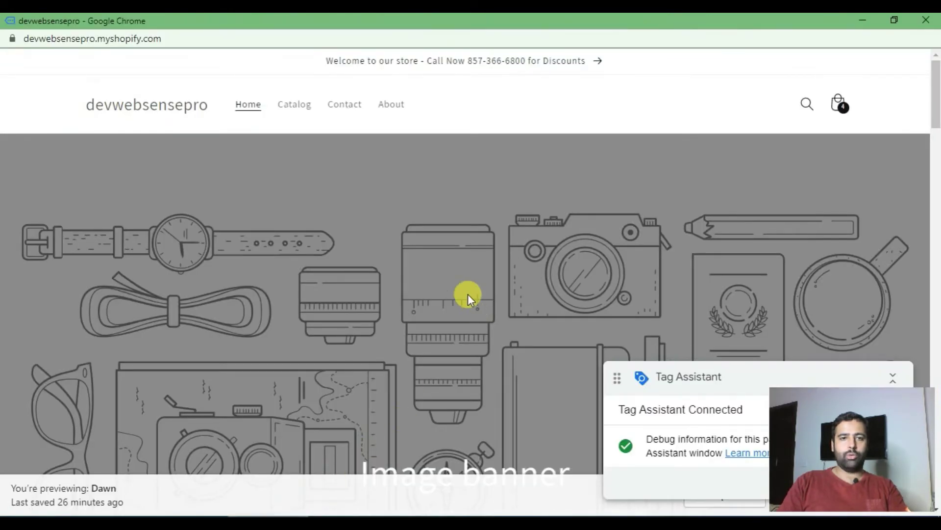
# Shrink and move the store preview window aside, then open its Catalog page
pyautogui.click(894, 20)
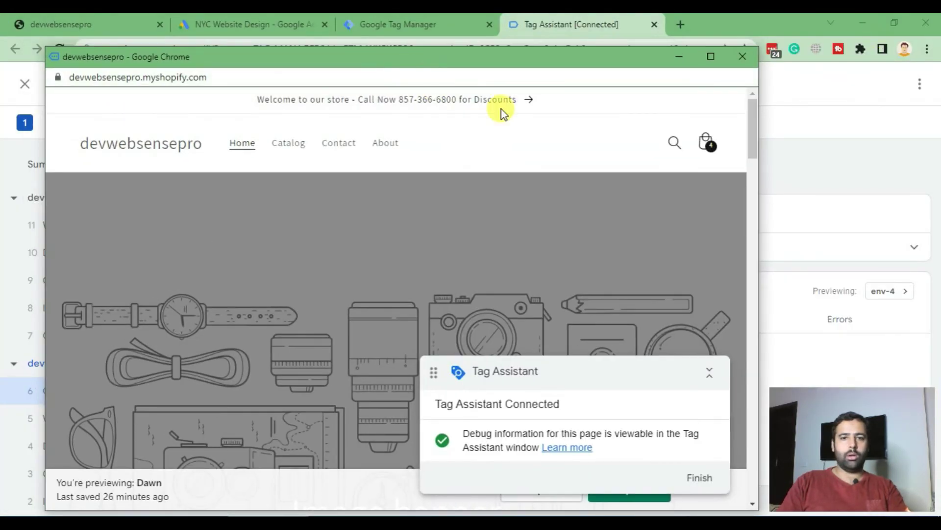
pyautogui.moveTo(505, 64); pyautogui.dragTo(757, 206)
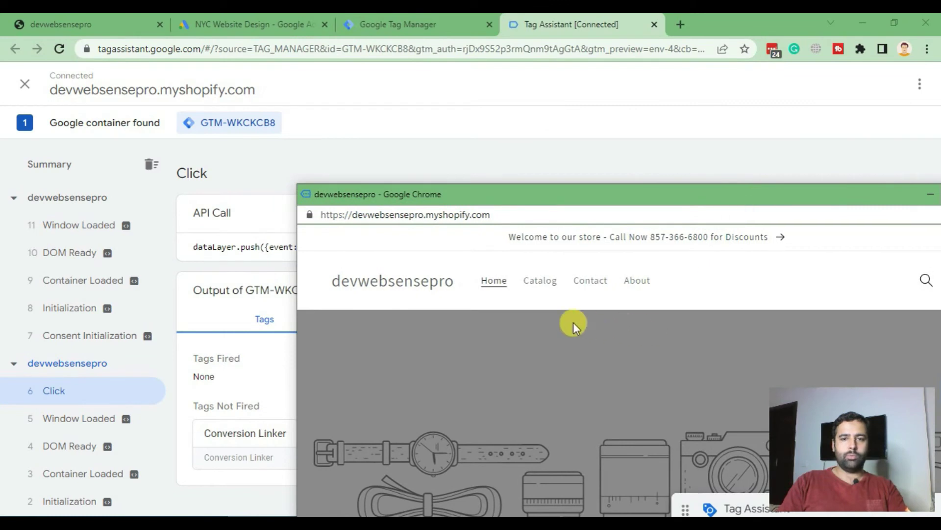
pyautogui.click(543, 289)
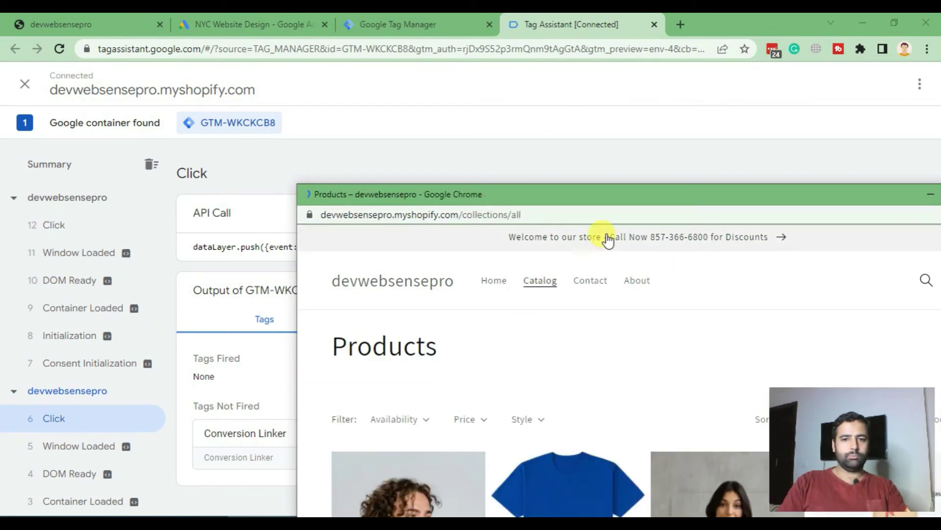
# Test the announcement-bar phone number four times, closing the call chooser after each
pyautogui.click(608, 240)
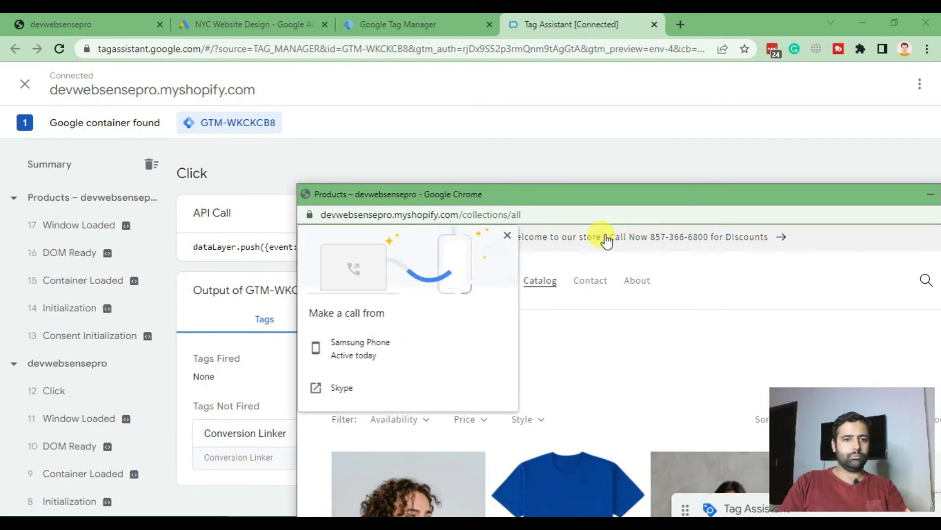
pyautogui.click(507, 236)
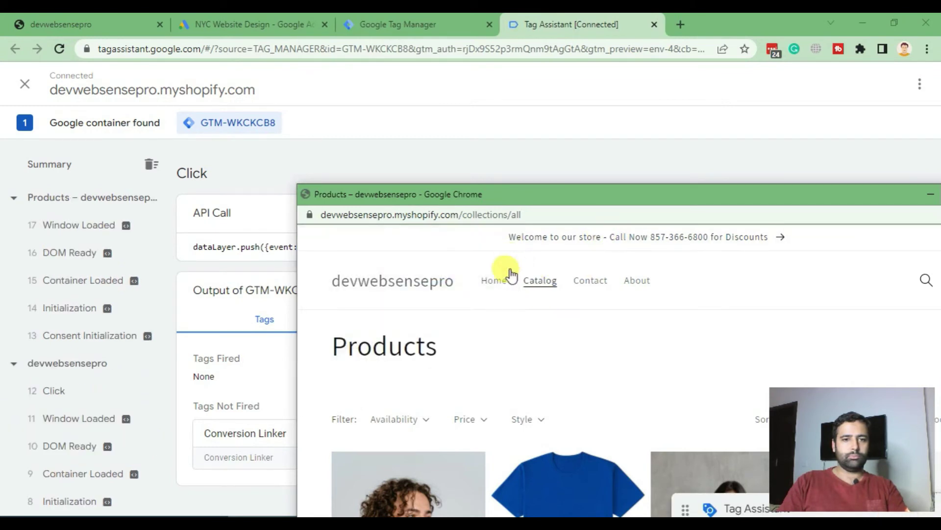
pyautogui.click(577, 240)
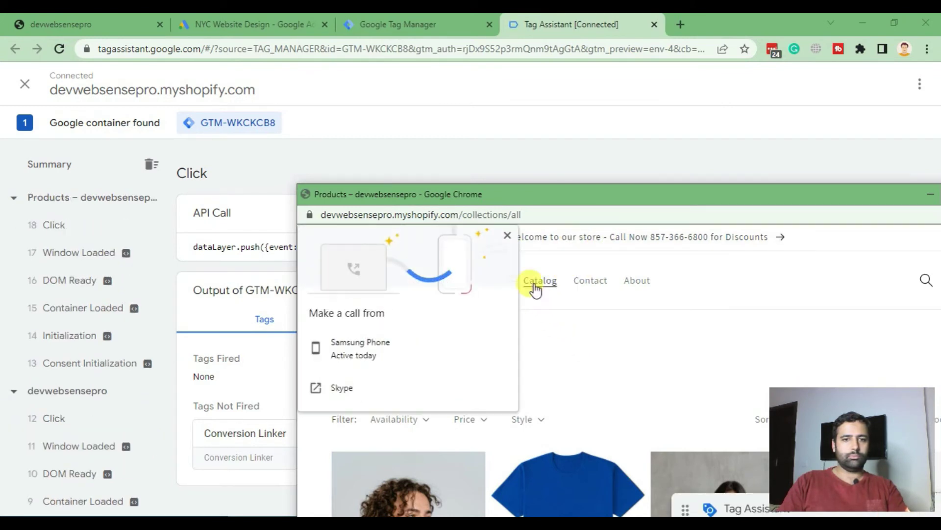
pyautogui.click(507, 237)
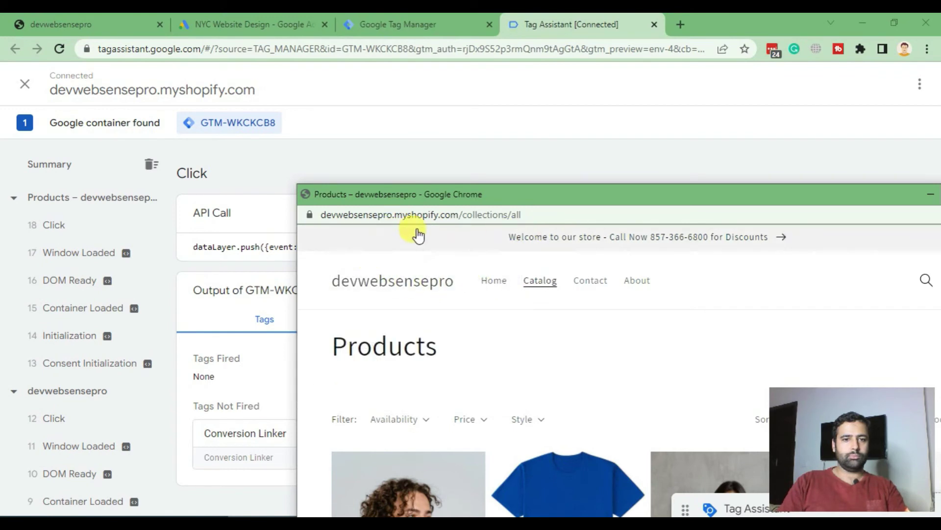
pyautogui.click(652, 238)
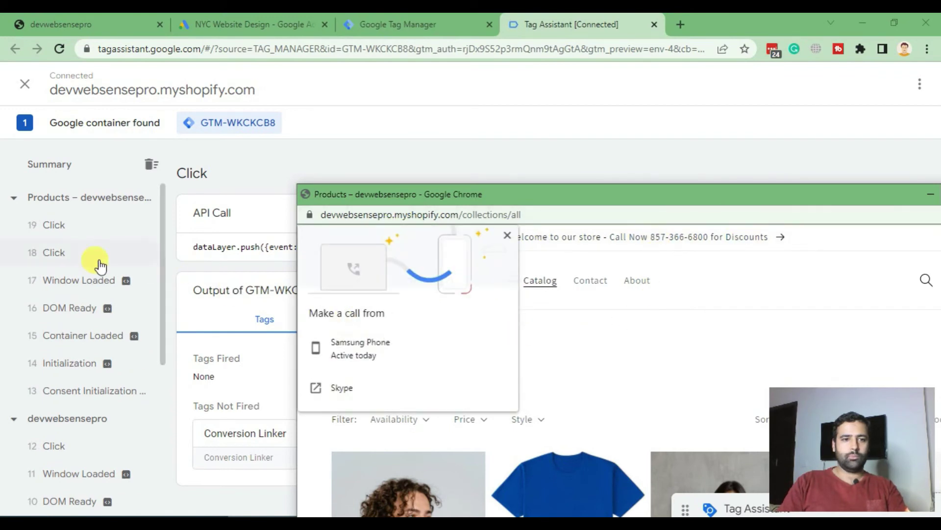
pyautogui.click(508, 236)
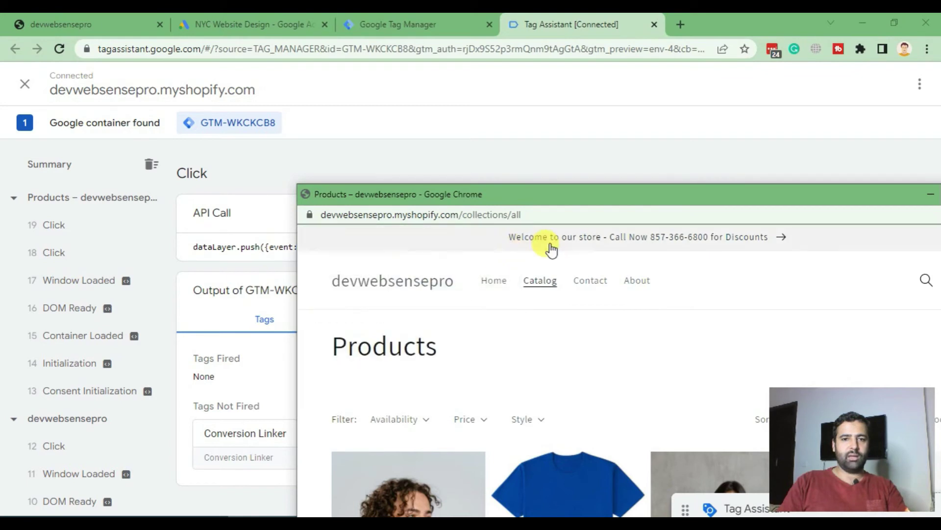
pyautogui.click(577, 245)
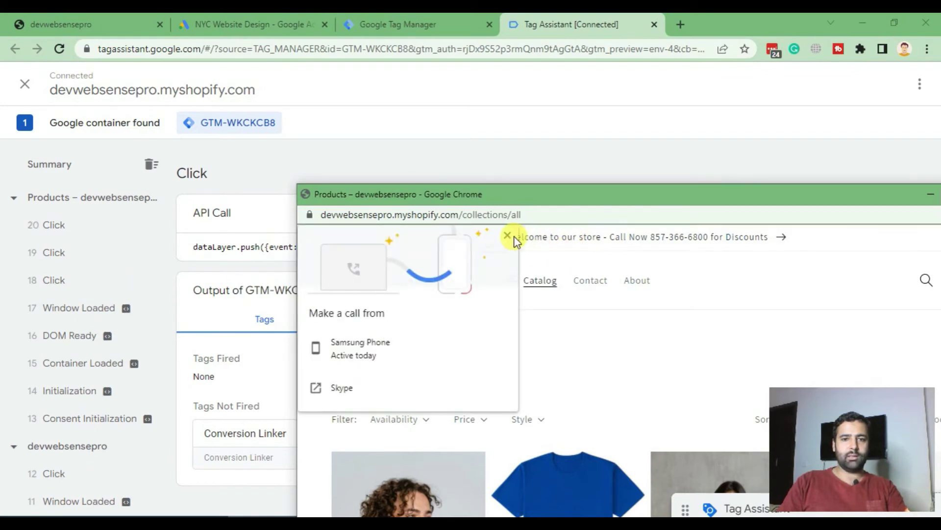
pyautogui.click(513, 235)
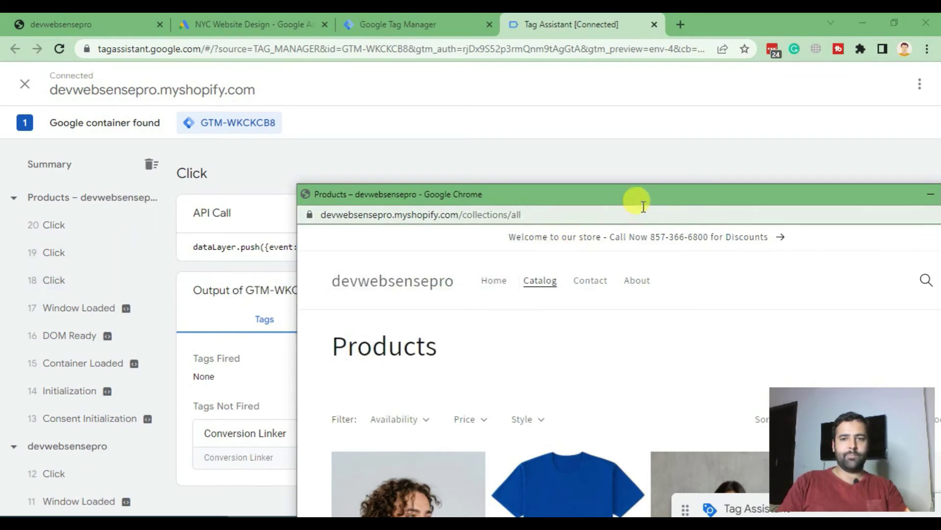
# Restore the store window and minimize it, revealing Tag Assistant's 18 Click event
pyautogui.moveTo(628, 215); pyautogui.dragTo(489, 181)
pyautogui.doubleClick(667, 198)
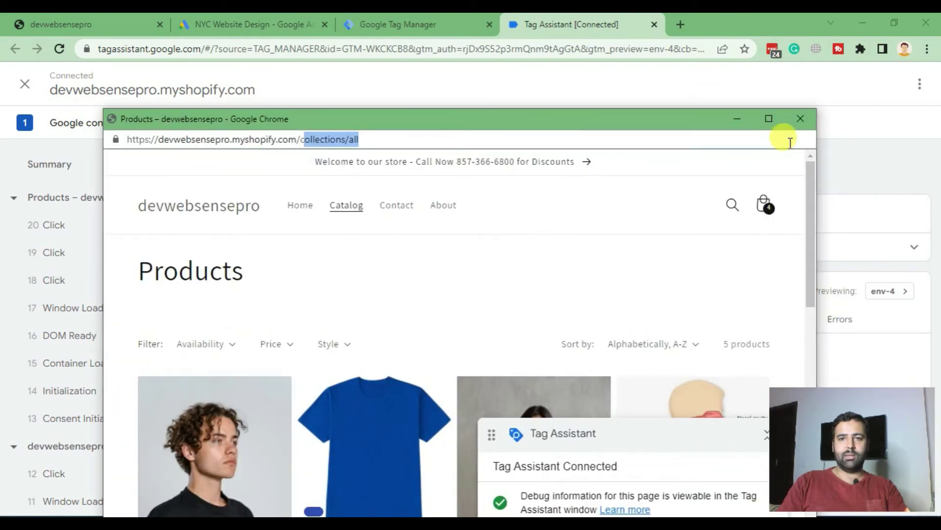
pyautogui.click(737, 121)
pyautogui.click(75, 288)
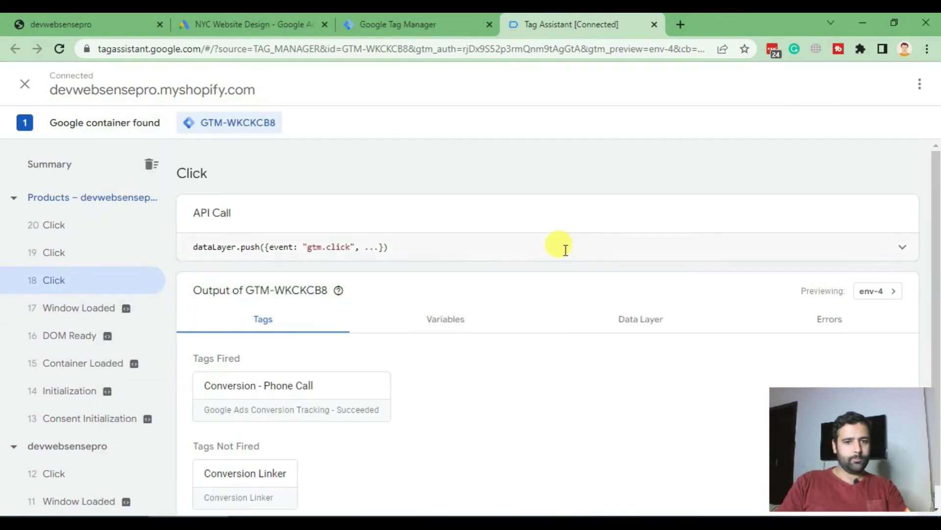
pyautogui.scroll(-1, 588, 231)
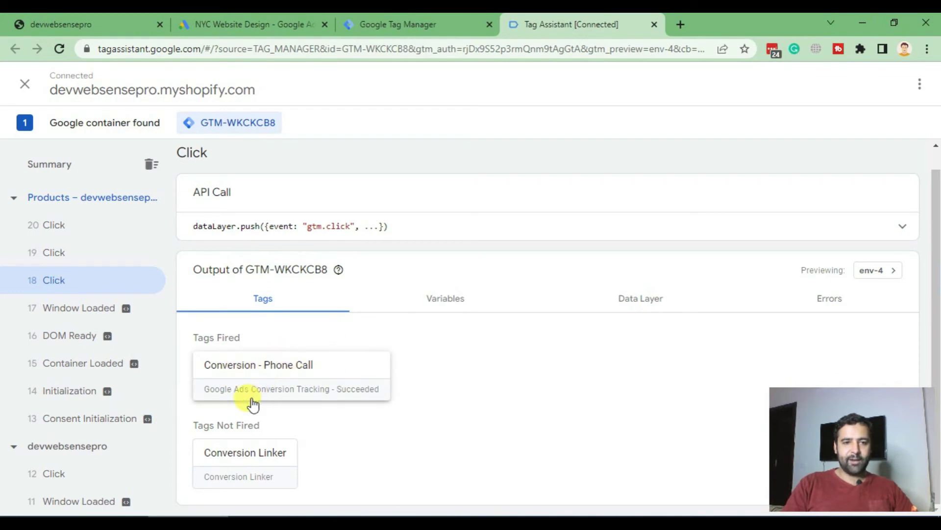
pyautogui.click(334, 396)
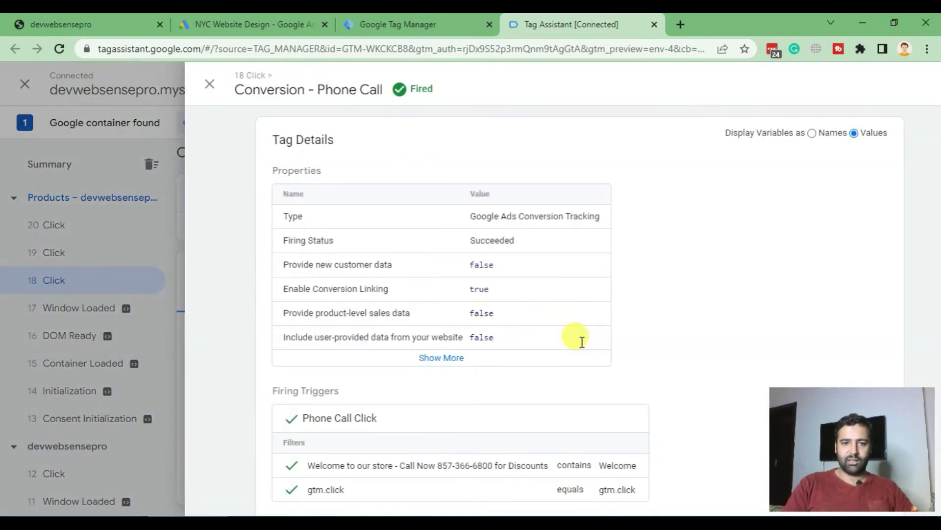
pyautogui.scroll(-2, 580, 343)
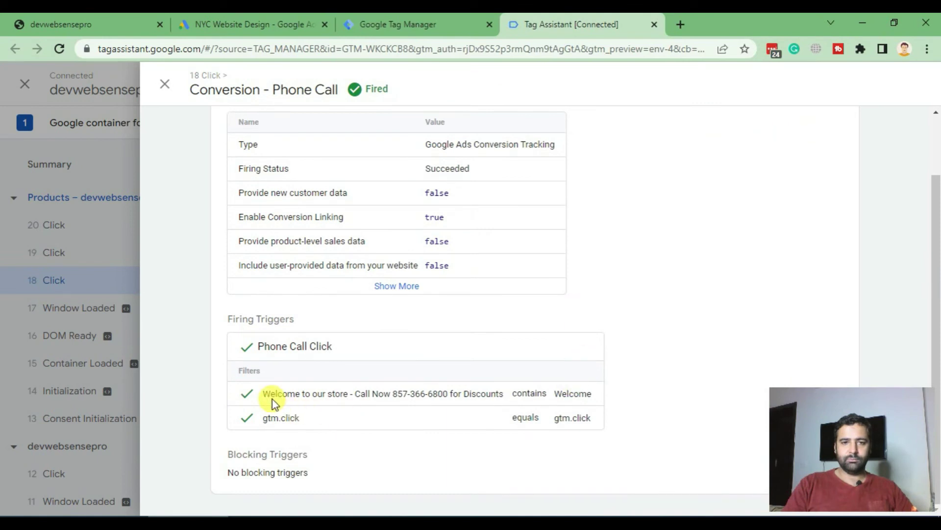
pyautogui.scroll(2, 528, 392)
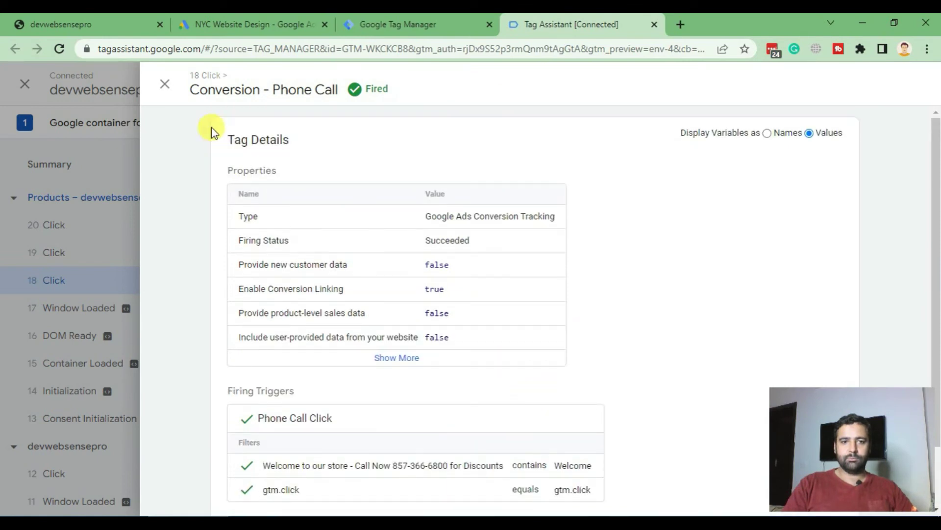
pyautogui.click(163, 87)
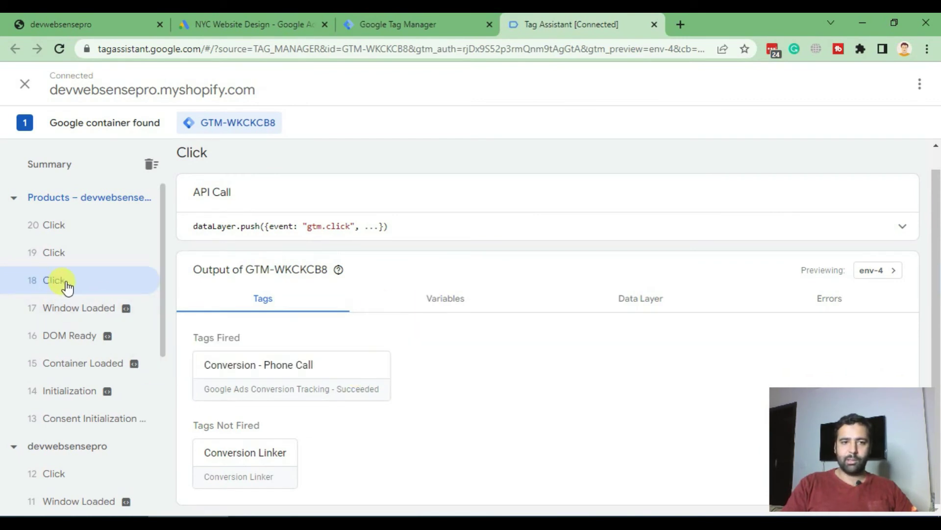
# Show the Click event's Variables and select the Click Classes value 'announcement-bar__message h5'
pyautogui.click(437, 306)
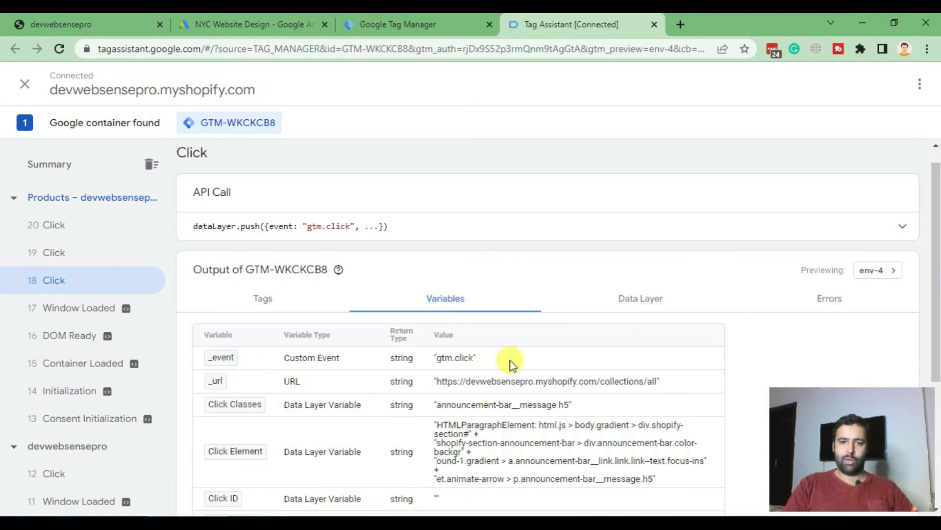
pyautogui.moveTo(933, 319); pyautogui.dragTo(933, 382)
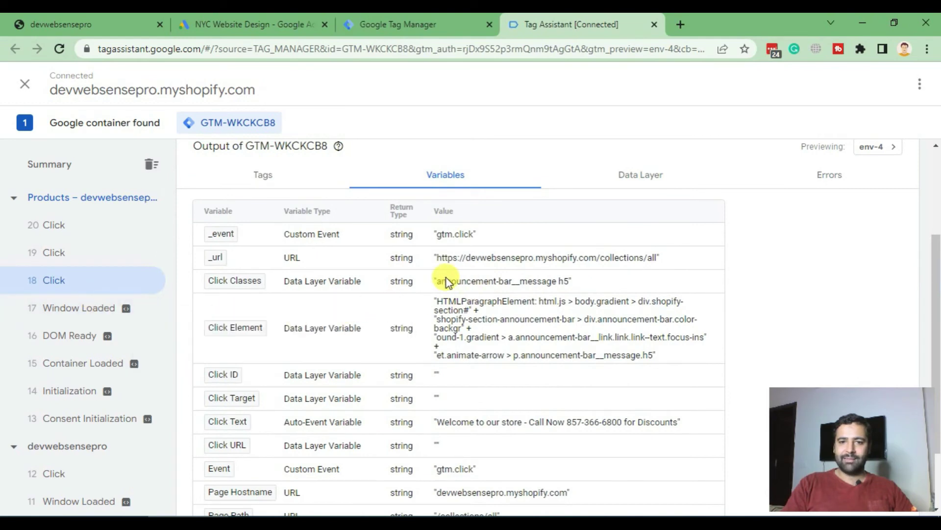
pyautogui.moveTo(439, 282); pyautogui.dragTo(569, 283)
pyautogui.hotkey('ctrl', 'c')
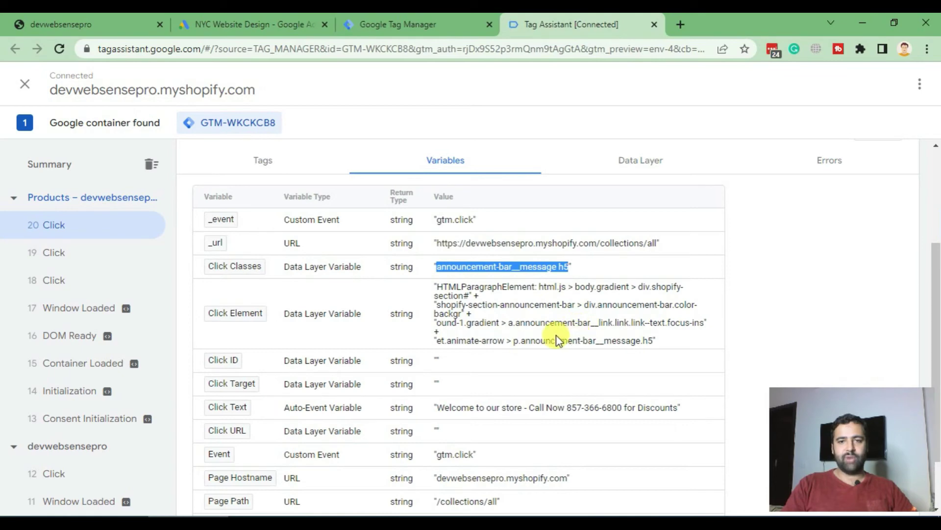
# In the Tag Manager workspace, open the Phone Call Click trigger from the Triggers list
pyautogui.click(390, 25)
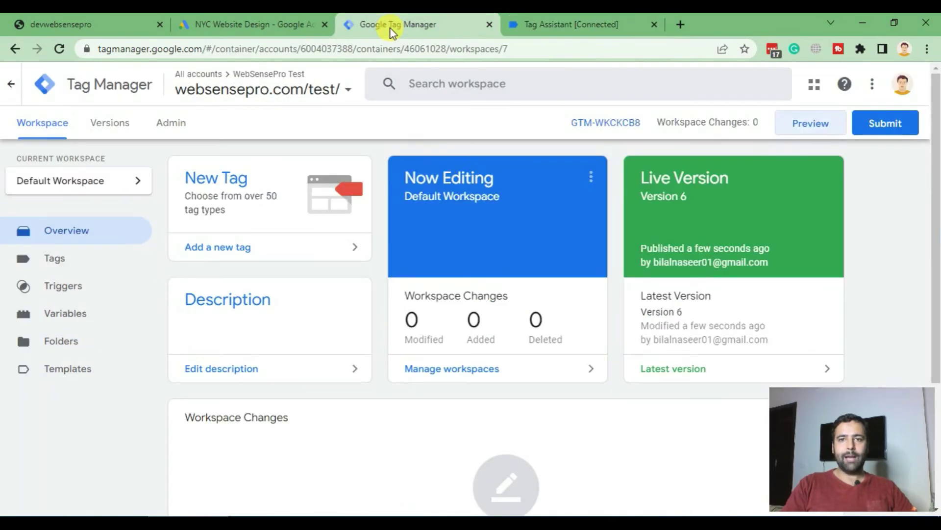
pyautogui.click(76, 288)
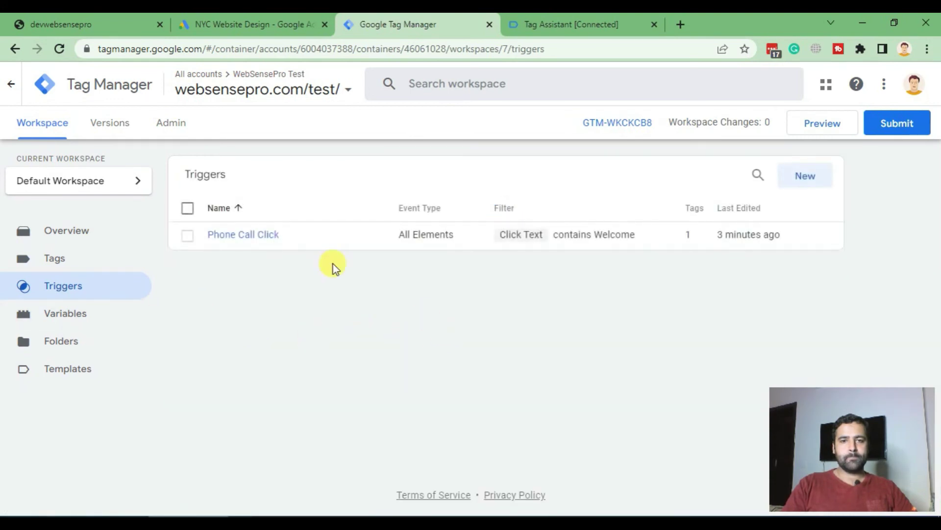
pyautogui.click(447, 243)
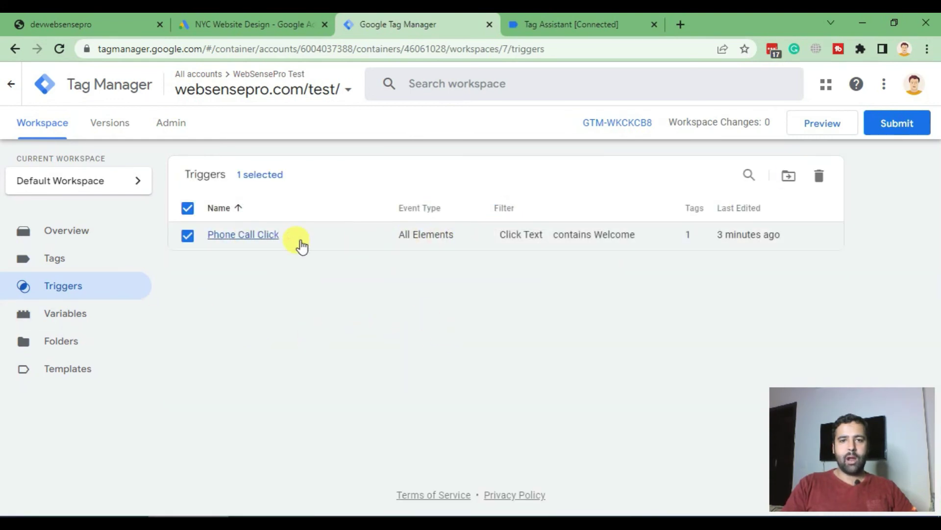
pyautogui.click(191, 238)
pyautogui.click(225, 236)
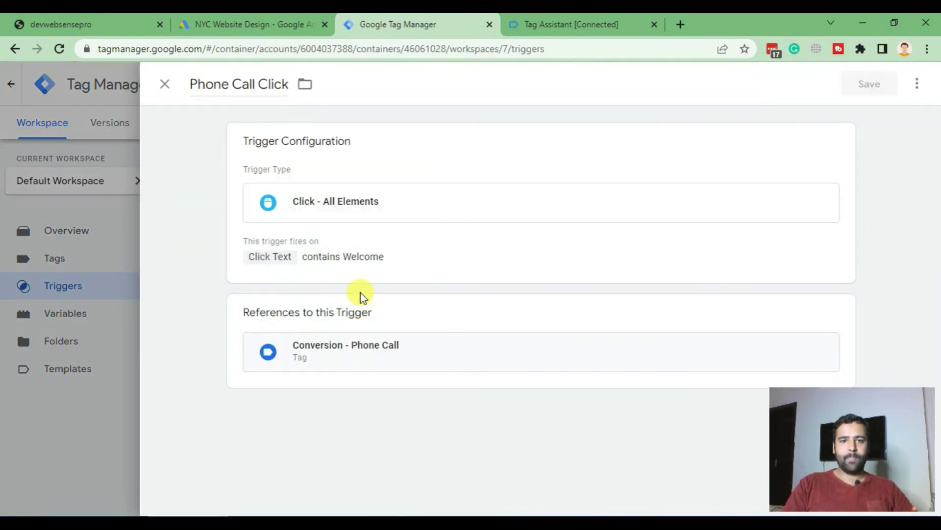
# Change the trigger condition's variable from Click Text to Click Classes
pyautogui.click(398, 267)
pyautogui.click(294, 337)
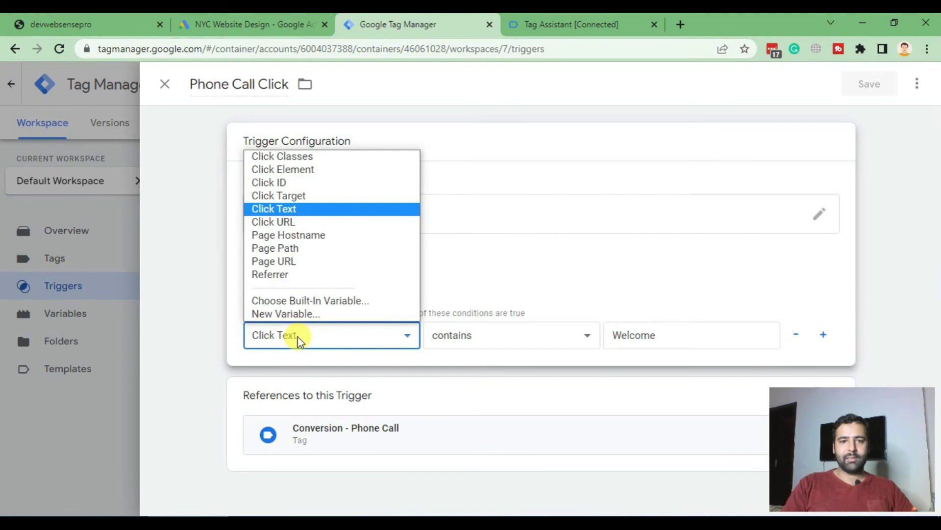
pyautogui.click(311, 156)
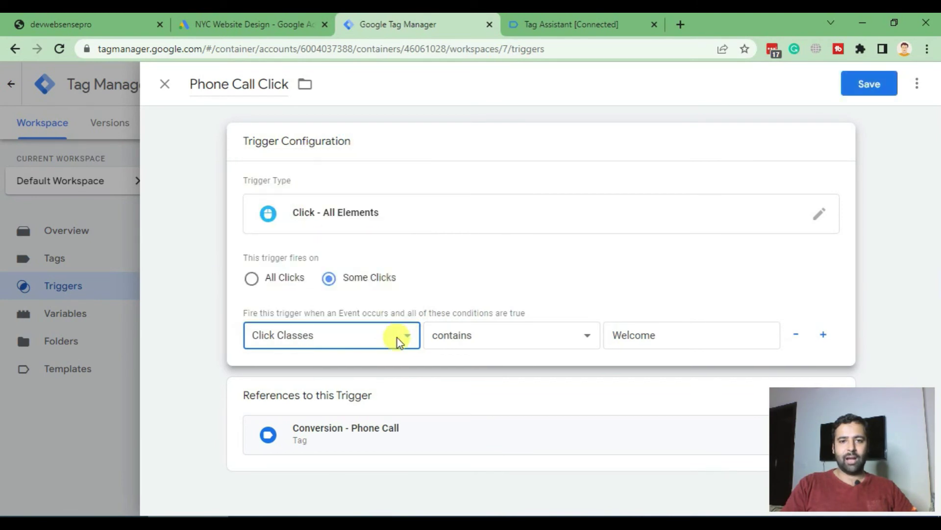
# Copy the Click Classes value again from Tag Assistant's click variables
pyautogui.click(568, 23)
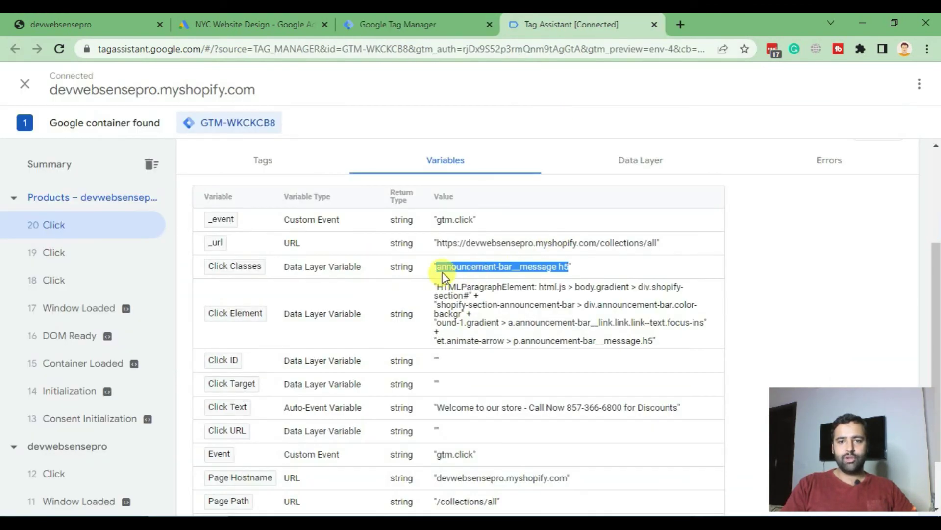
pyautogui.click(545, 277)
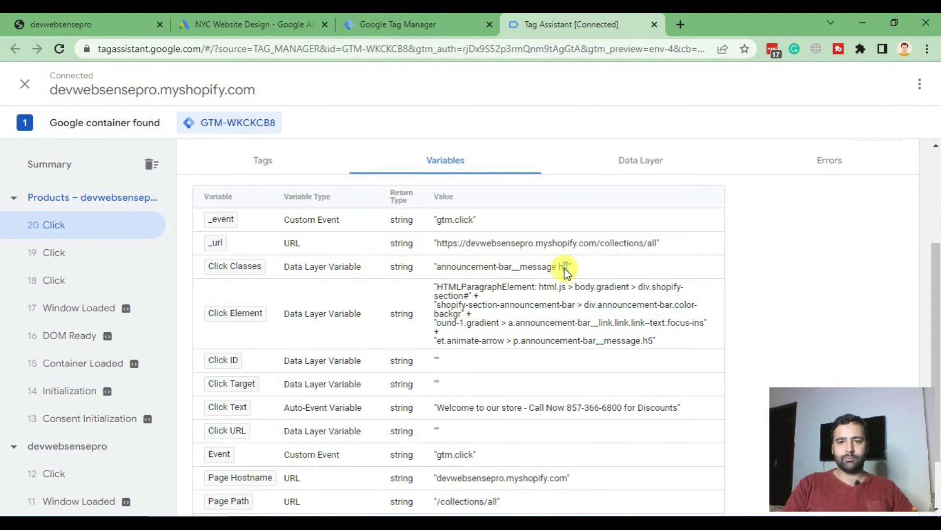
pyautogui.moveTo(568, 268); pyautogui.dragTo(440, 269)
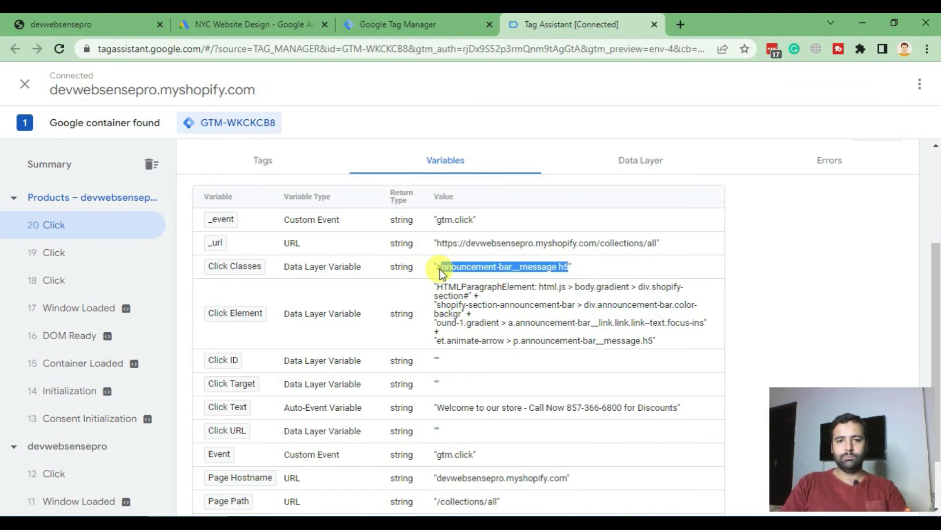
# Replace the 'Welcome' value with 'announcement-bar__message h5' and save the trigger
pyautogui.click(398, 24)
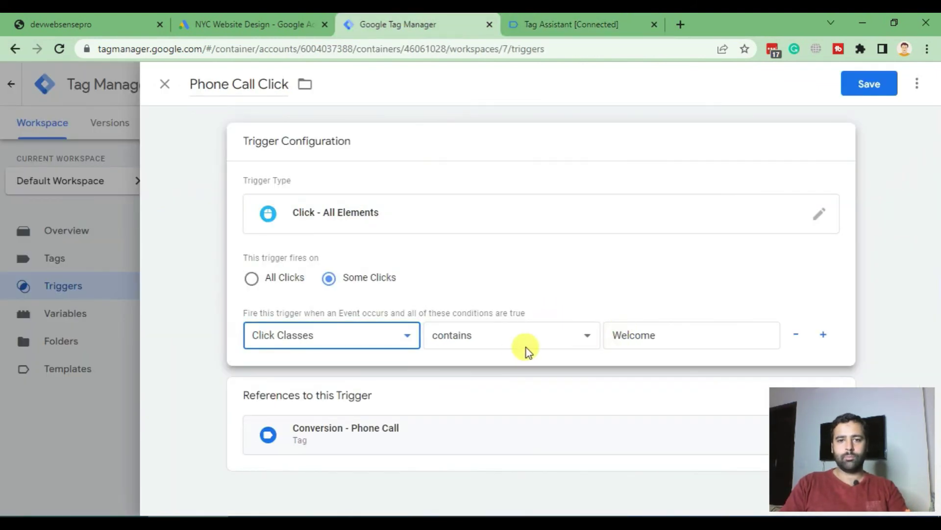
pyautogui.click(563, 343)
pyautogui.doubleClick(656, 333)
pyautogui.hotkey('ctrl', 'v')
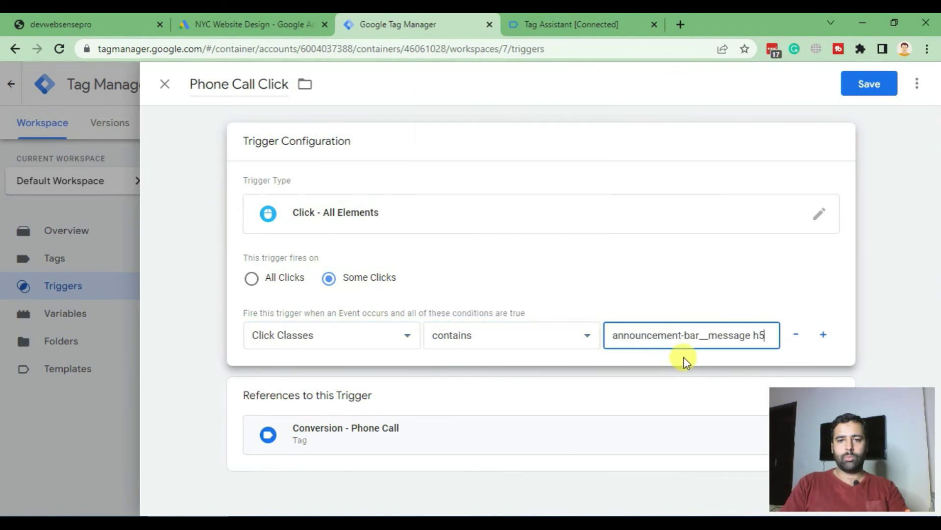
pyautogui.click(865, 88)
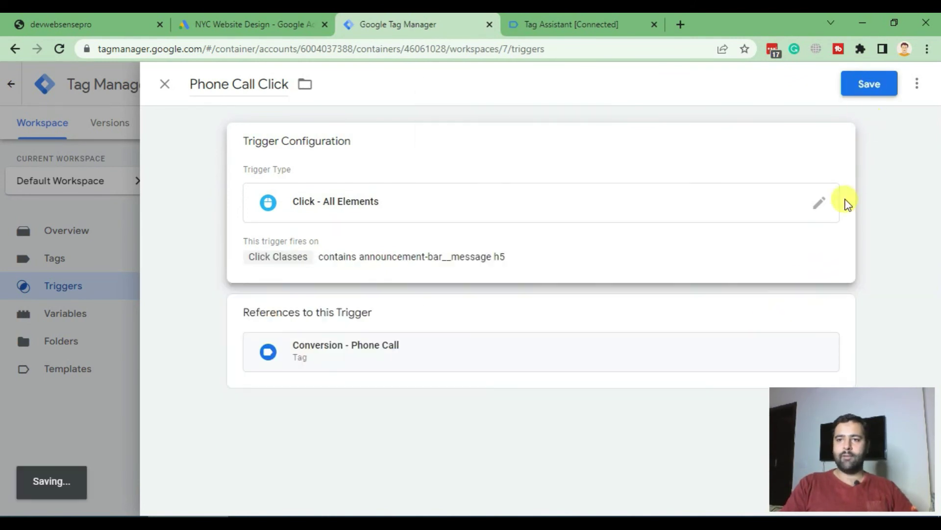
pyautogui.click(165, 84)
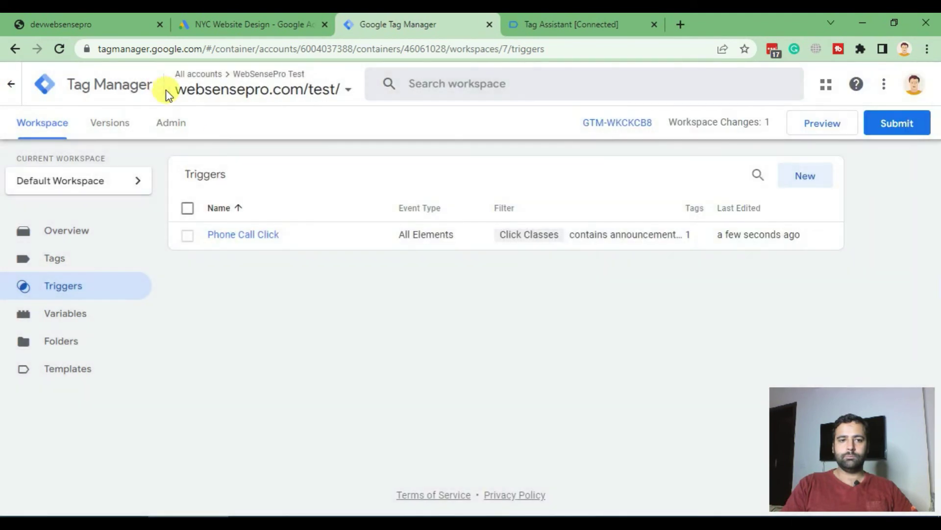
# Submit and publish the workspace change as a new version without a description
pyautogui.moveTo(164, 93); pyautogui.dragTo(588, 337)
pyautogui.click(589, 336)
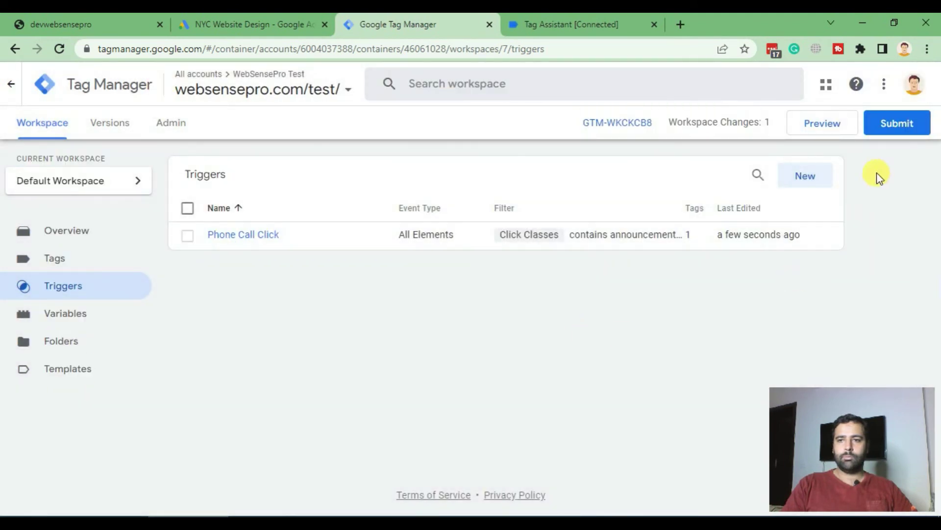
pyautogui.click(881, 128)
pyautogui.click(889, 85)
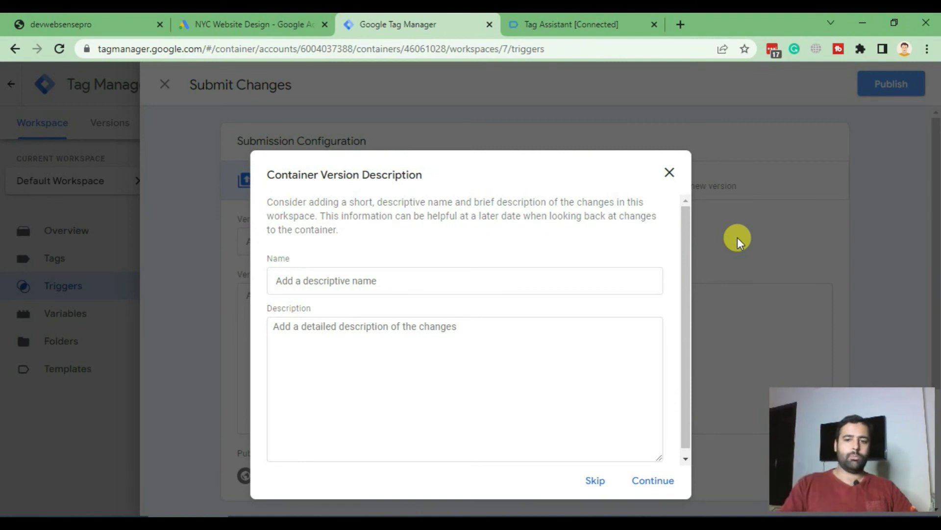
pyautogui.click(591, 490)
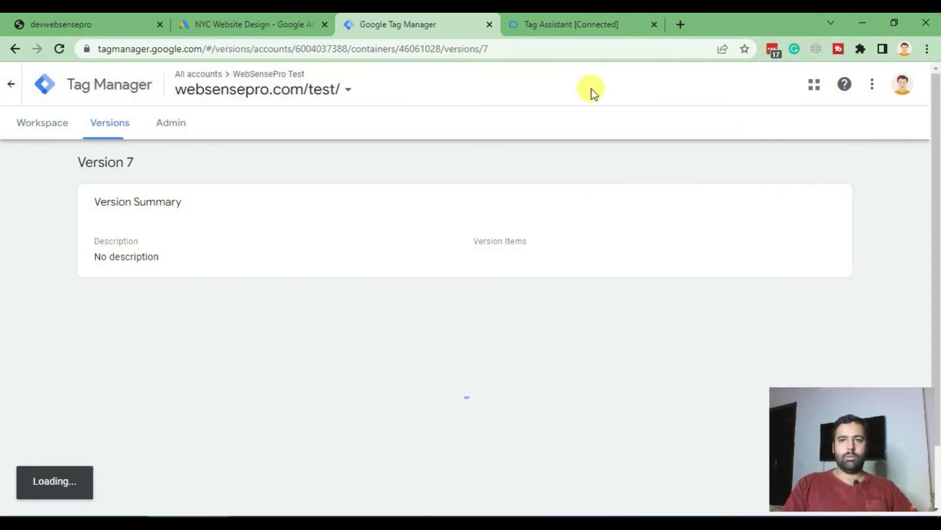
# Close the old Tag Assistant session and store debug window, returning to the workspace overview
pyautogui.click(654, 24)
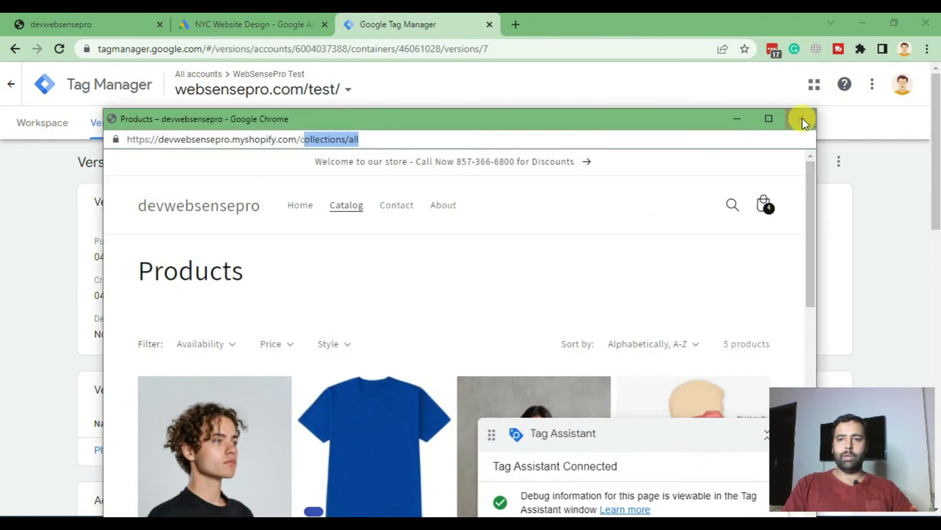
pyautogui.click(803, 118)
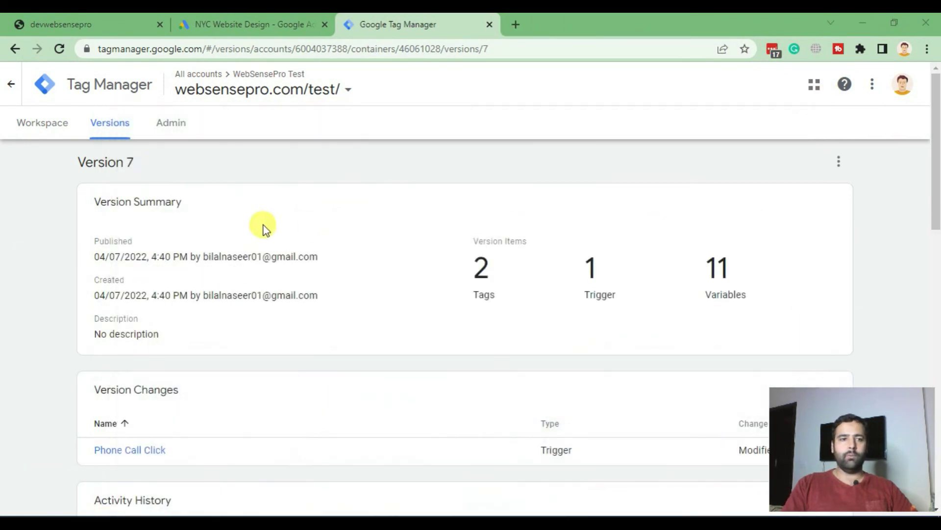
pyautogui.click(30, 125)
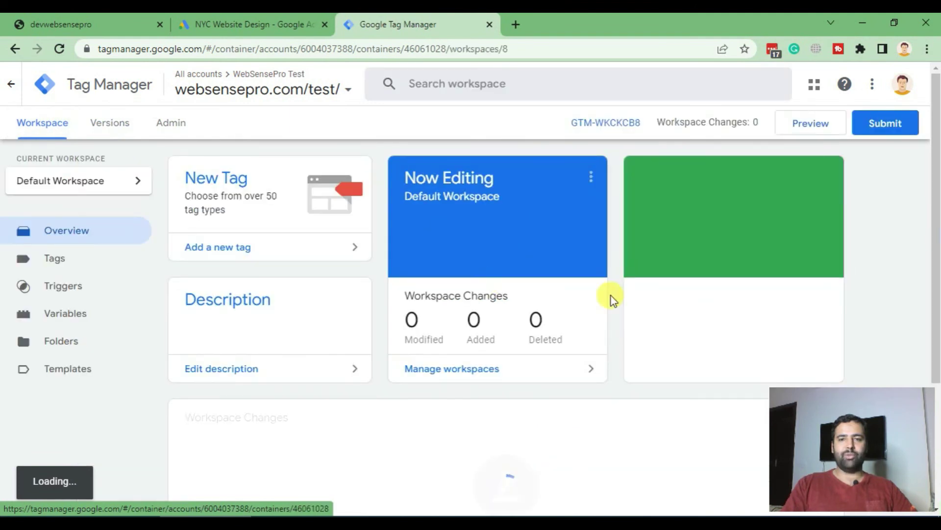
# Start Preview on devwebsensepro.myshopify.com and continue once container GTM-WKCKCB8 is found
pyautogui.click(817, 124)
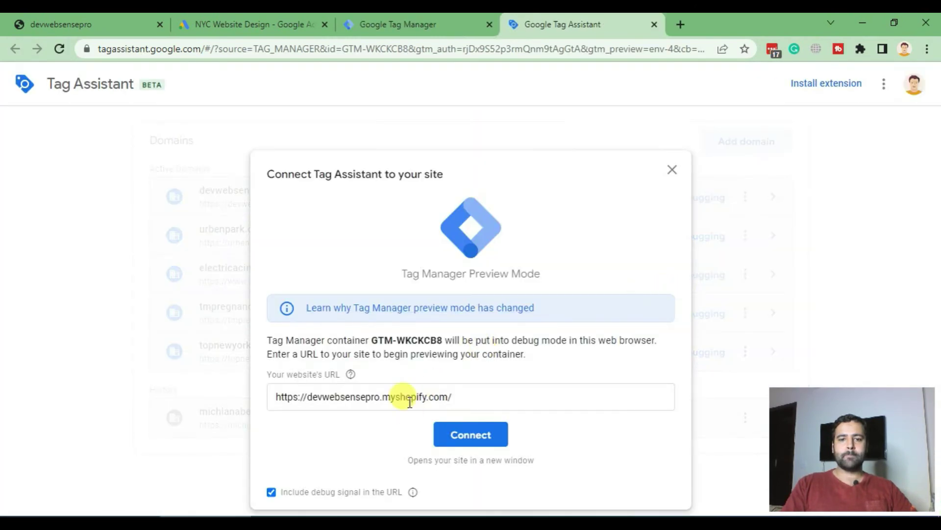
pyautogui.click(471, 435)
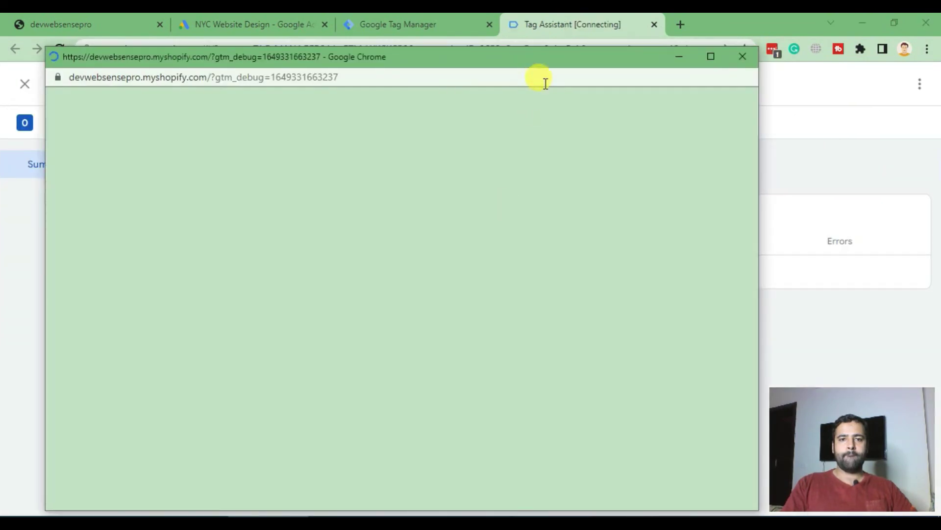
pyautogui.moveTo(542, 59); pyautogui.dragTo(798, 106)
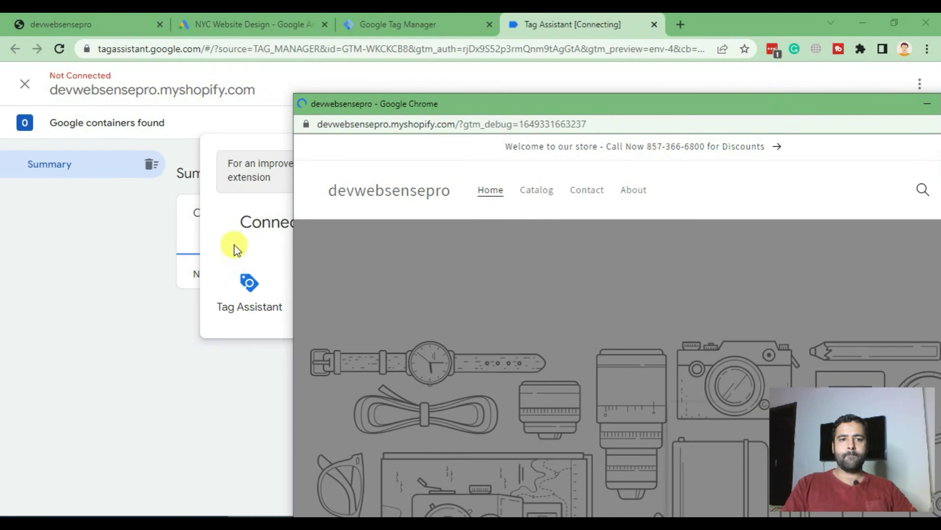
pyautogui.click(313, 357)
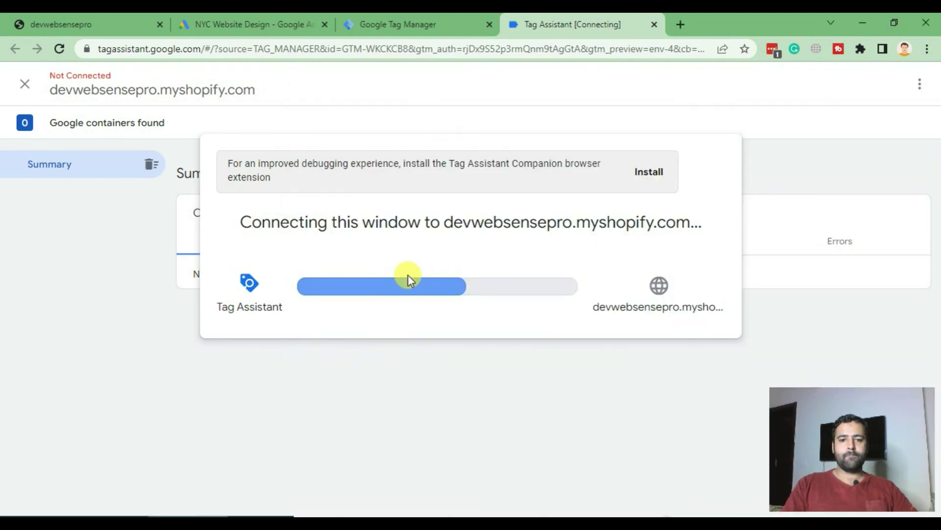
pyautogui.click(465, 375)
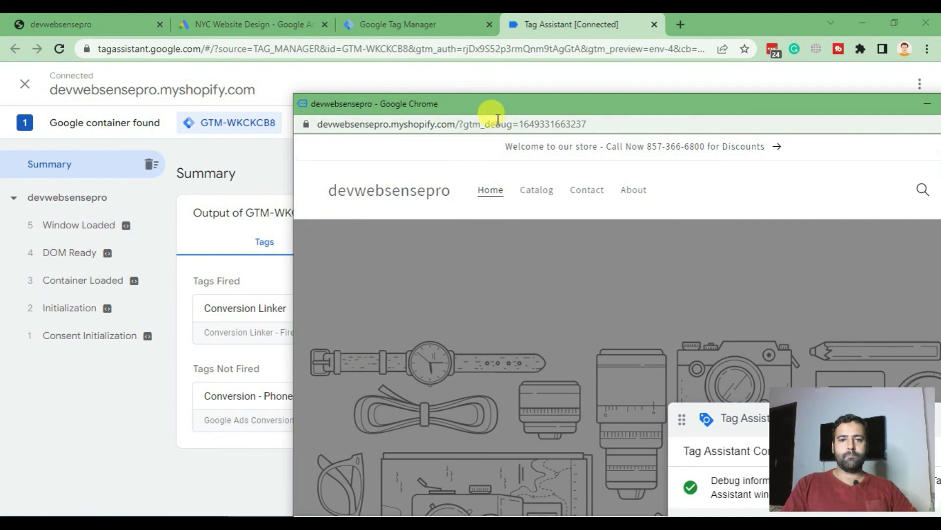
# Open the store's About page, then review the 6 Click event in Tag Assistant
pyautogui.moveTo(503, 112); pyautogui.dragTo(465, 102)
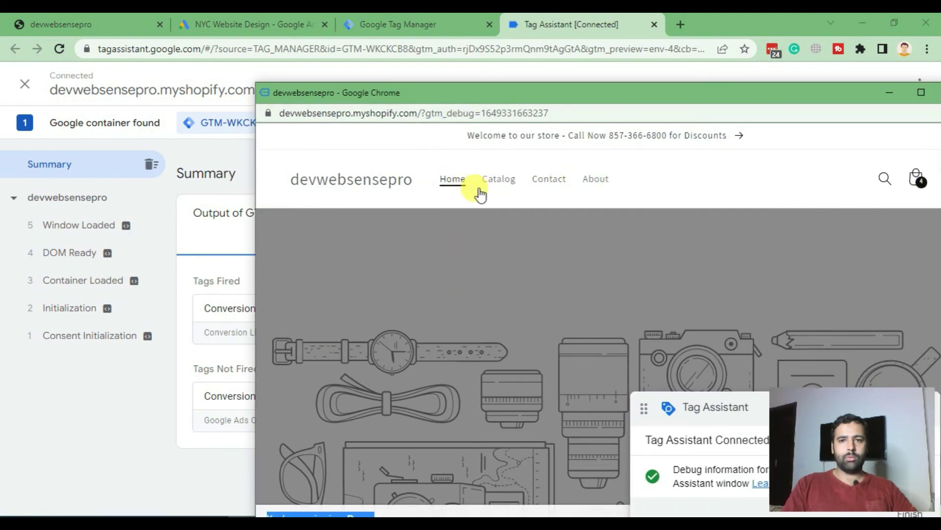
pyautogui.click(596, 182)
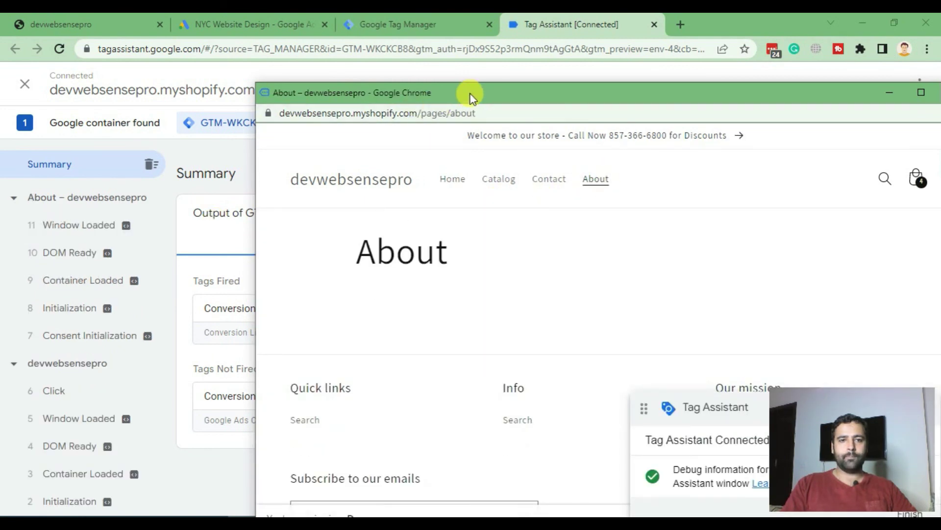
pyautogui.moveTo(470, 95); pyautogui.dragTo(325, 96)
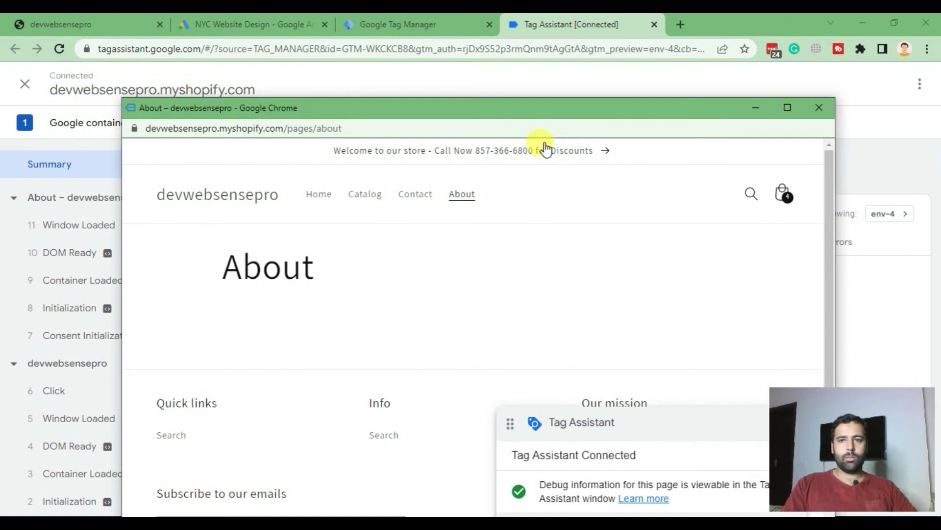
pyautogui.click(769, 103)
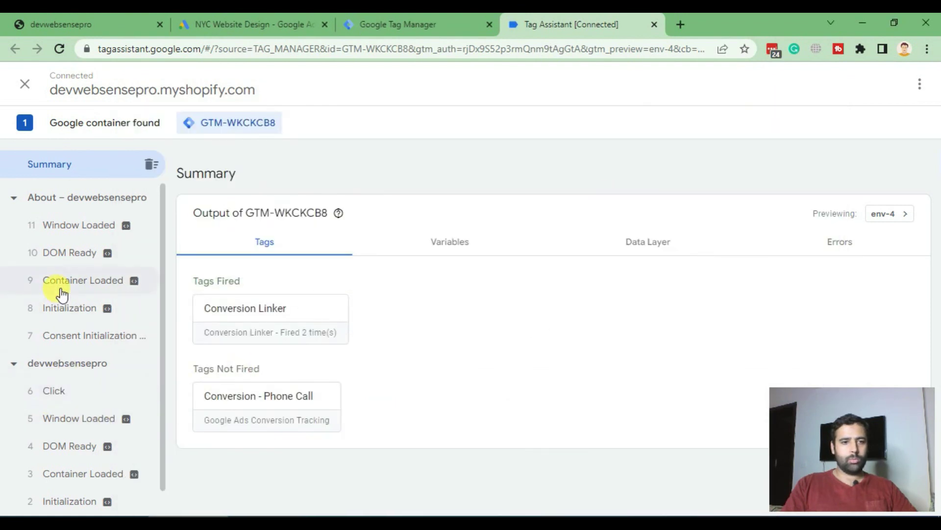
pyautogui.scroll(-1, 112, 377)
pyautogui.scroll(1, 80, 273)
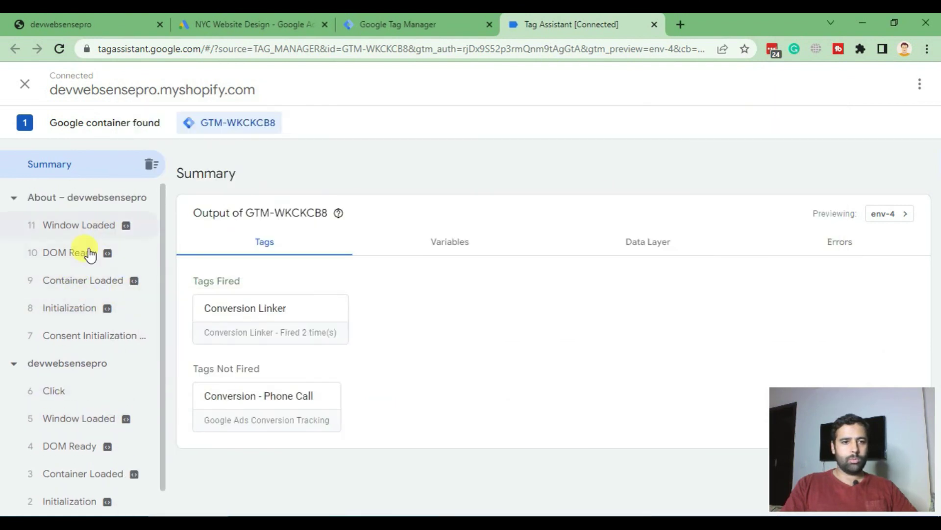
pyautogui.click(67, 392)
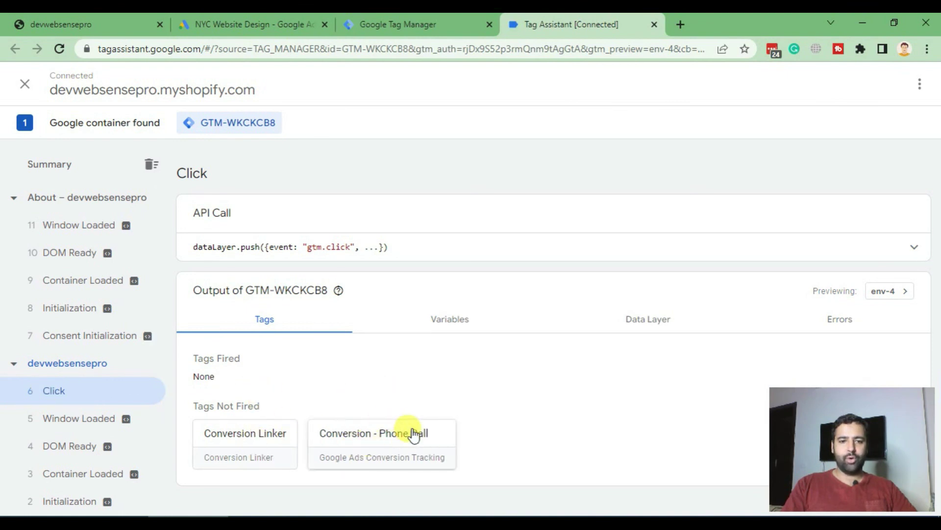
# Click the announcement-bar phone number on About and check the 12 Click event's fired tags
pyautogui.click(272, 523)
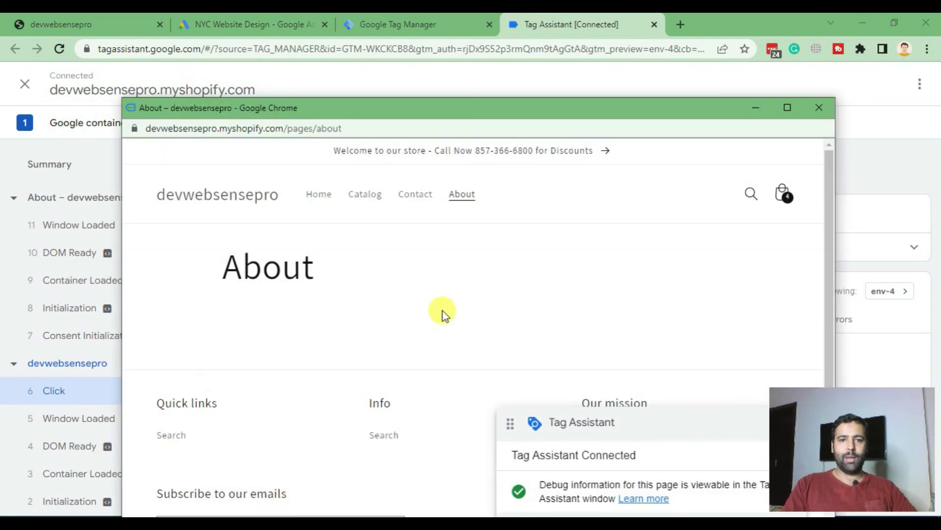
pyautogui.click(420, 161)
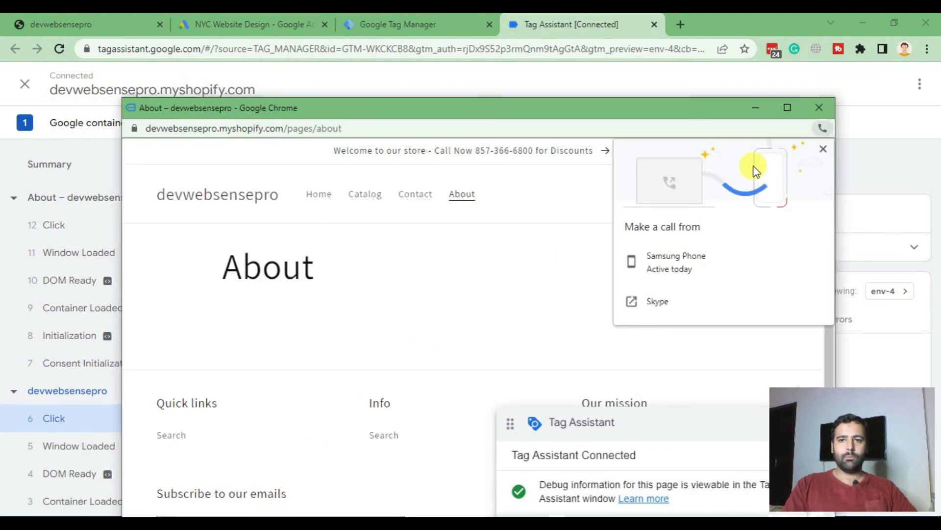
pyautogui.click(822, 150)
pyautogui.click(757, 108)
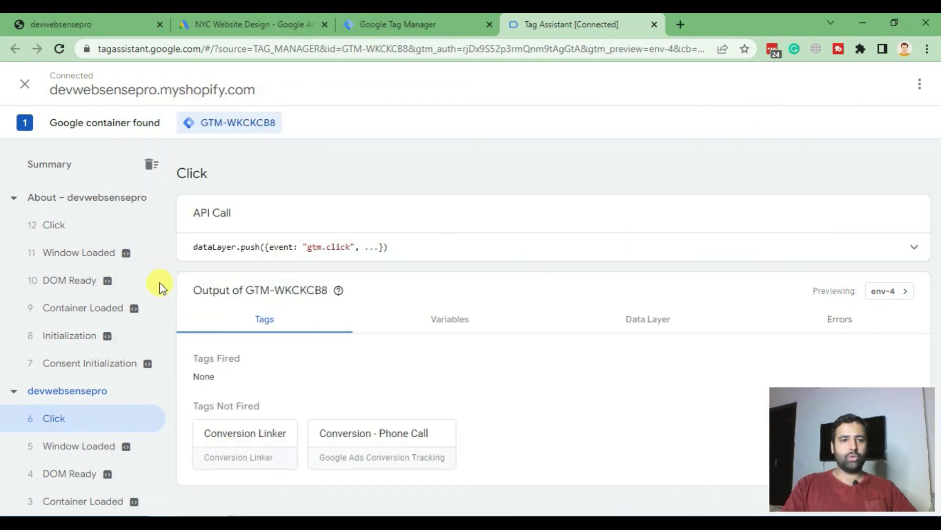
pyautogui.click(77, 237)
pyautogui.scroll(-1, 441, 240)
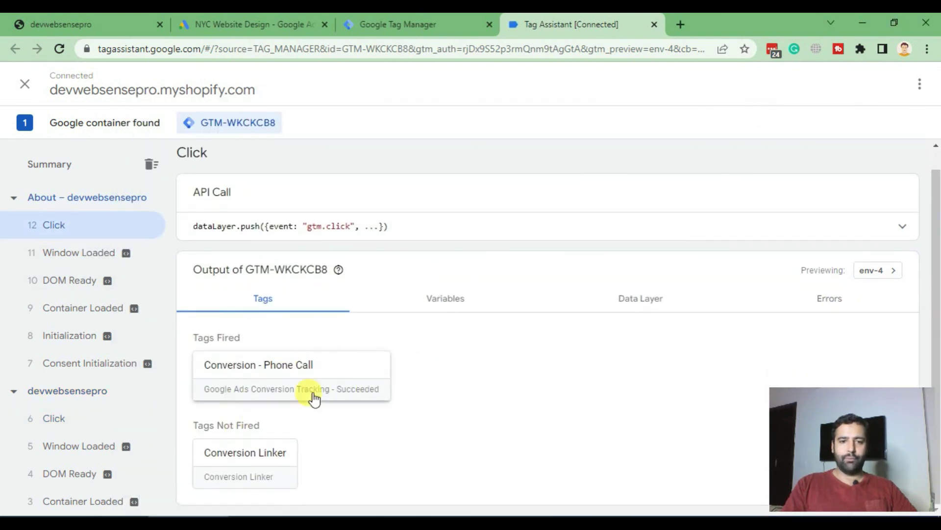